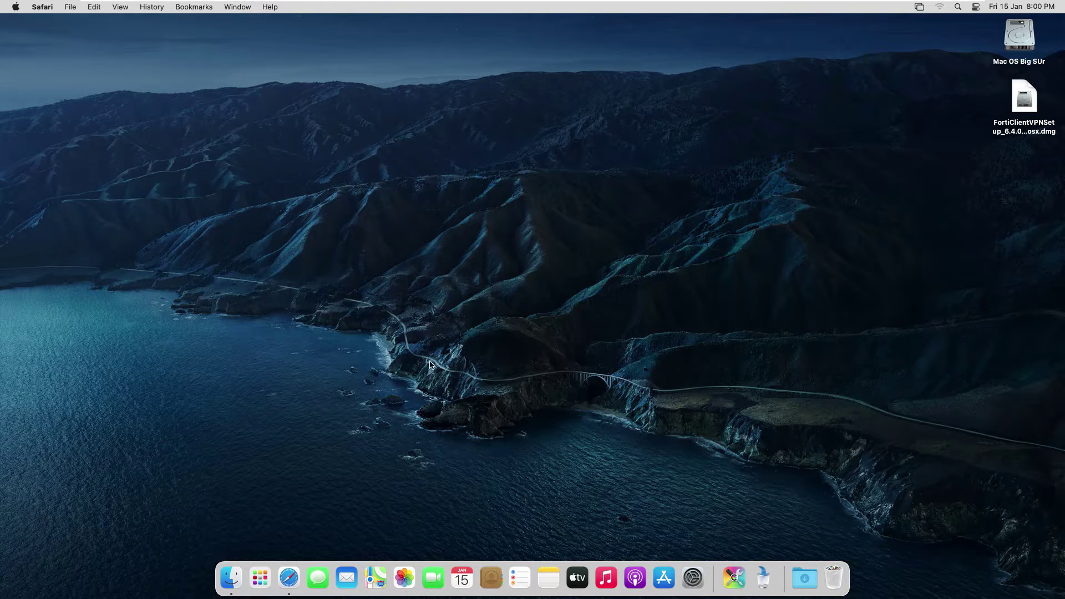
# Load support.fortinet.com in Safari and go to its FortiCloud login page.
pyautogui.click(289, 578)
pyautogui.write('s')
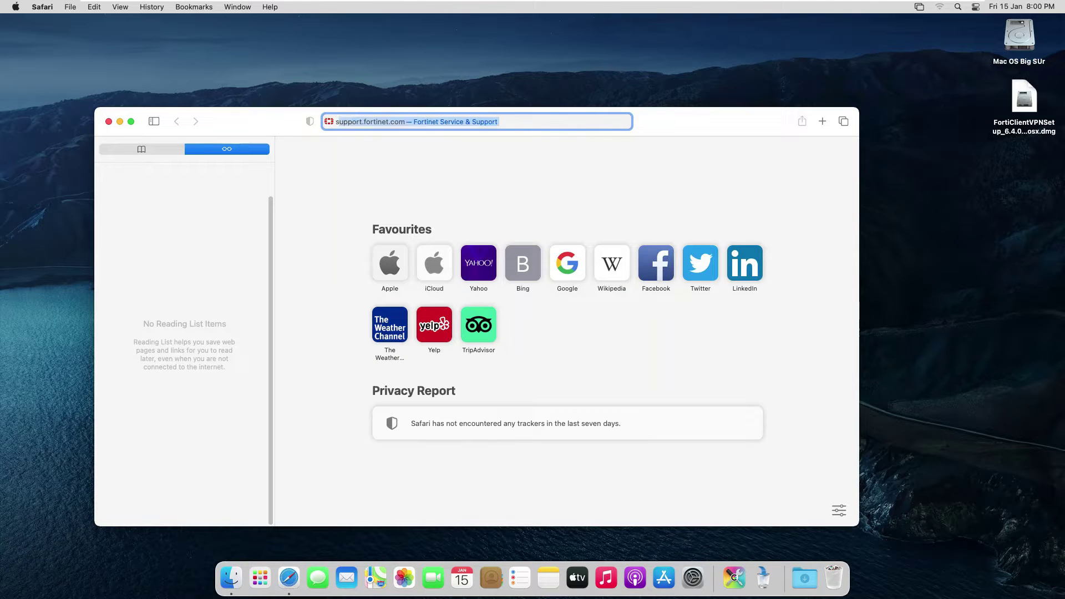
pyautogui.write('upp')
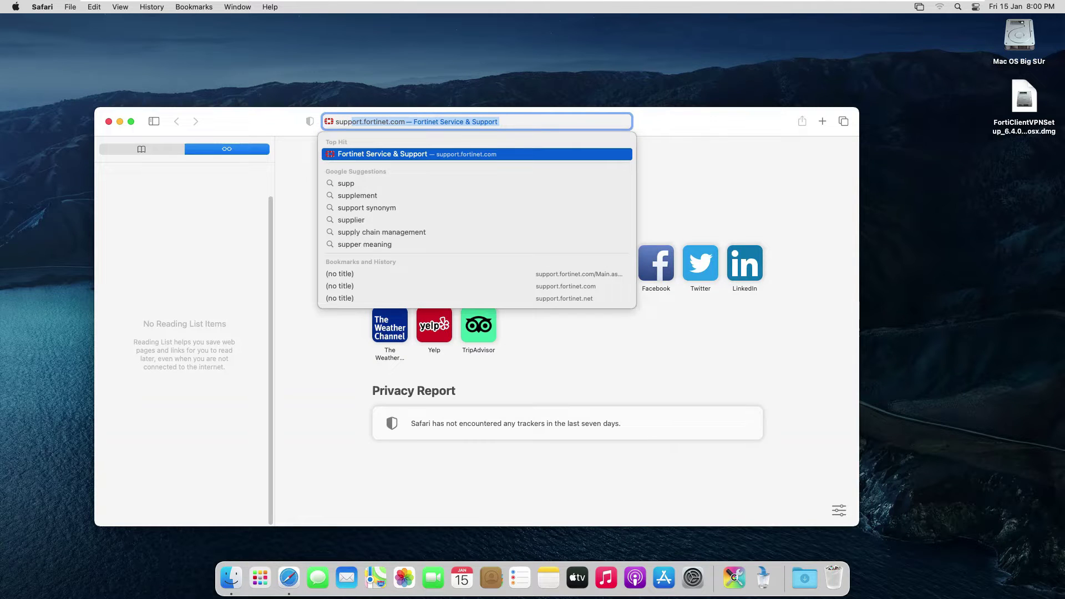
pyautogui.press('Return')
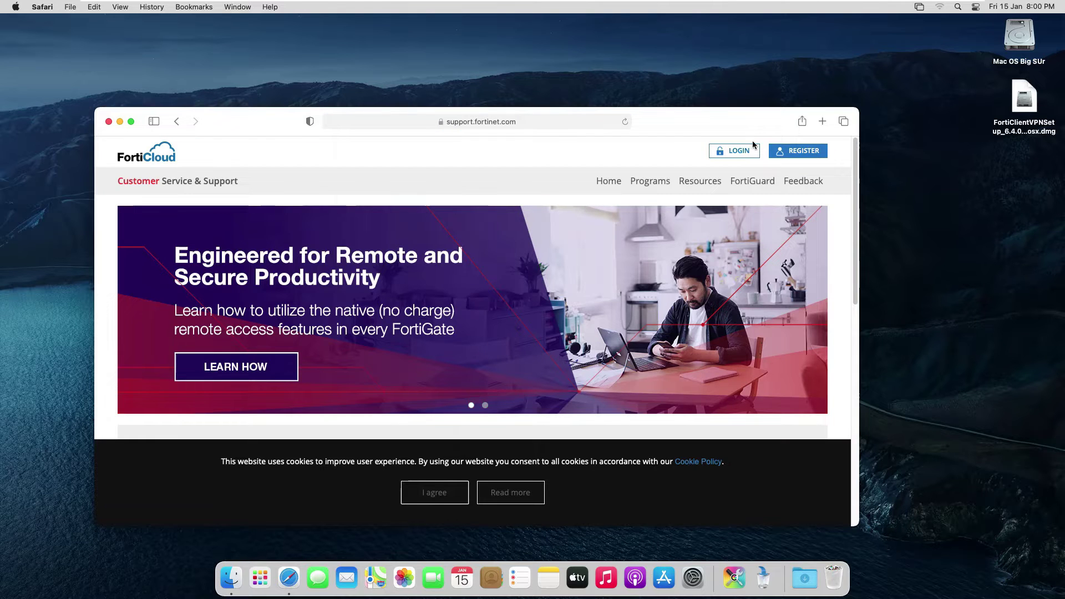
pyautogui.click(748, 151)
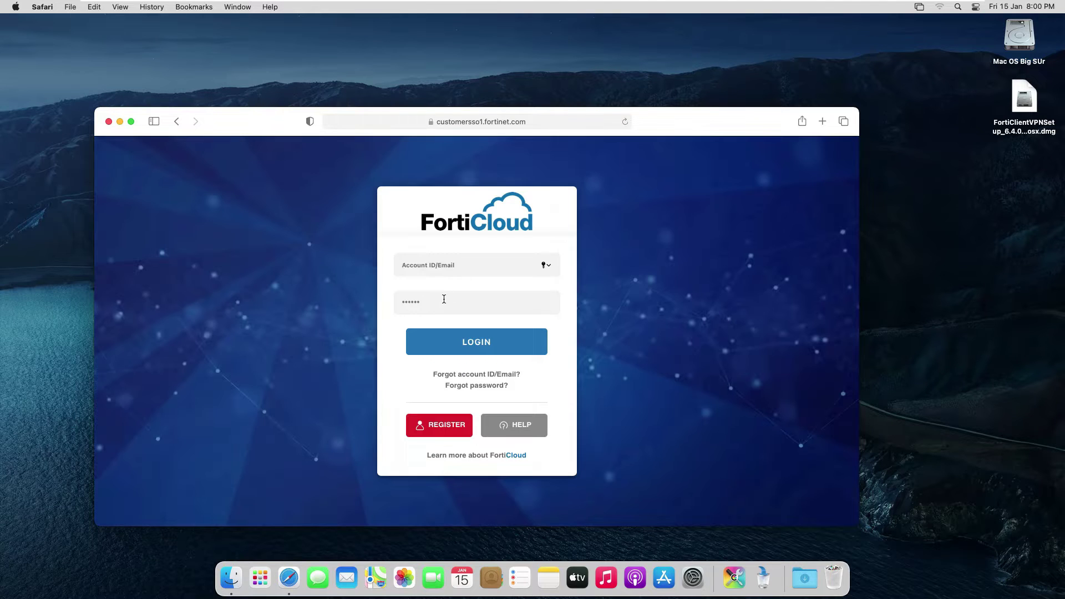
pyautogui.click(444, 299)
# Close Safari and select the FortiClientVPNSetup disk image on the desktop.
pyautogui.click(109, 123)
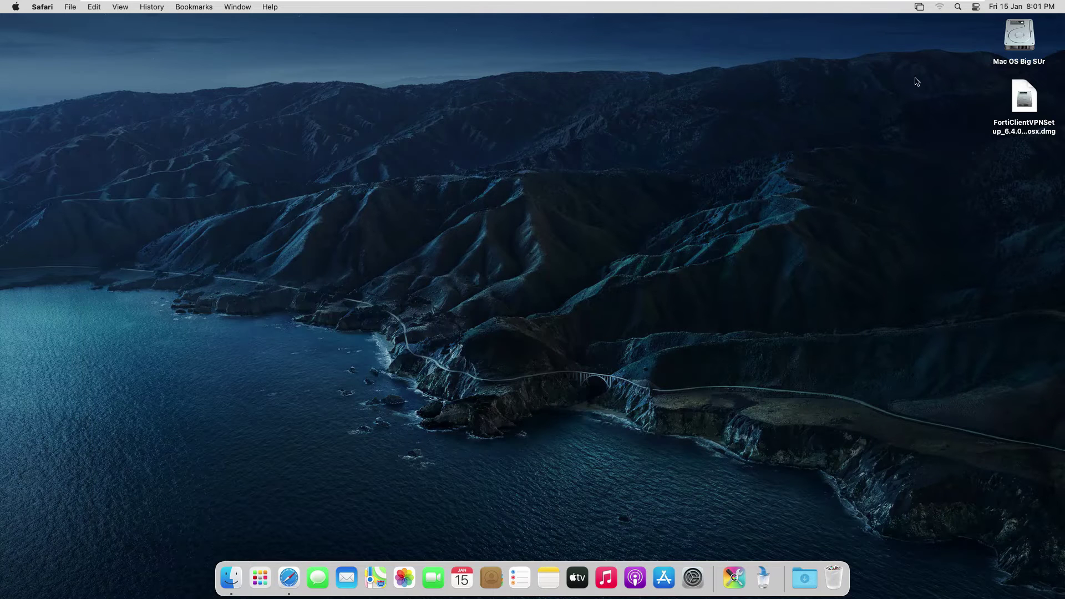
pyautogui.click(1019, 121)
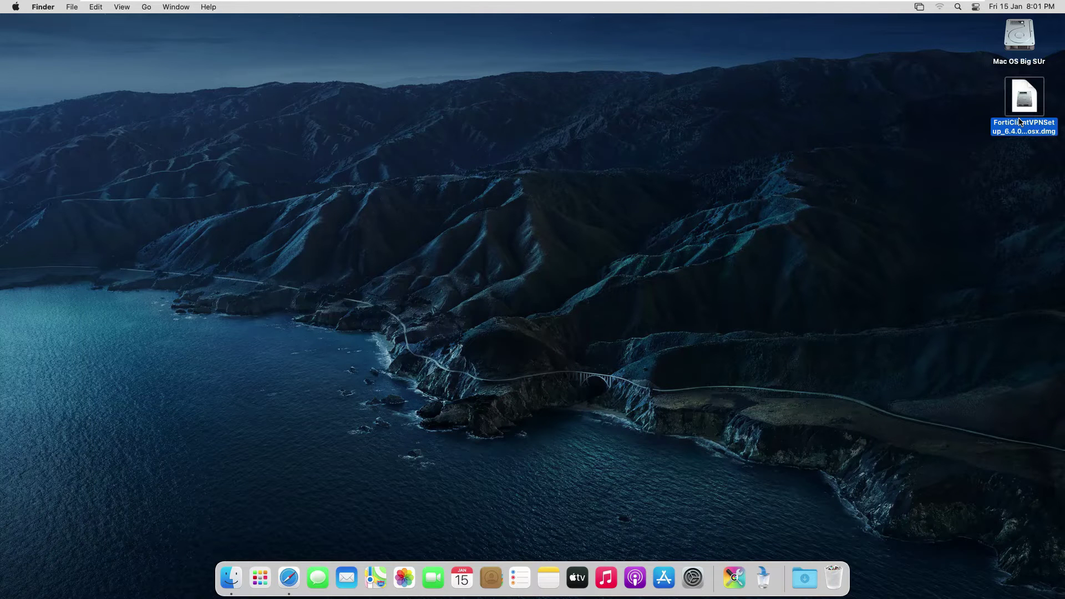
pyautogui.click(1035, 189)
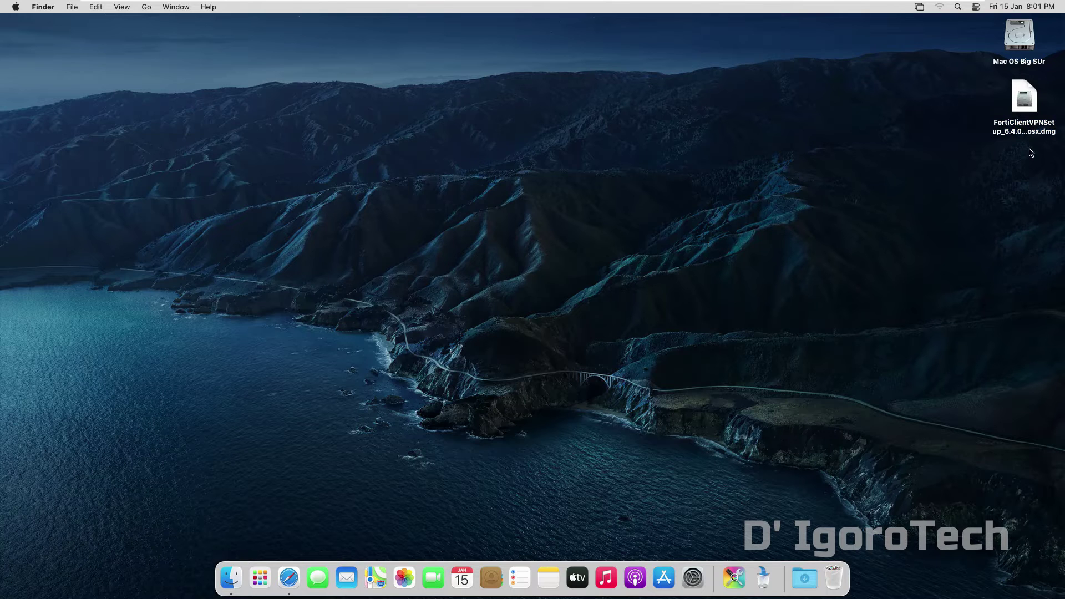
# Mount the FortiClientVPNSetup .dmg, centre its window, and launch the Install package.
pyautogui.click(1027, 120)
pyautogui.doubleClick(1027, 121)
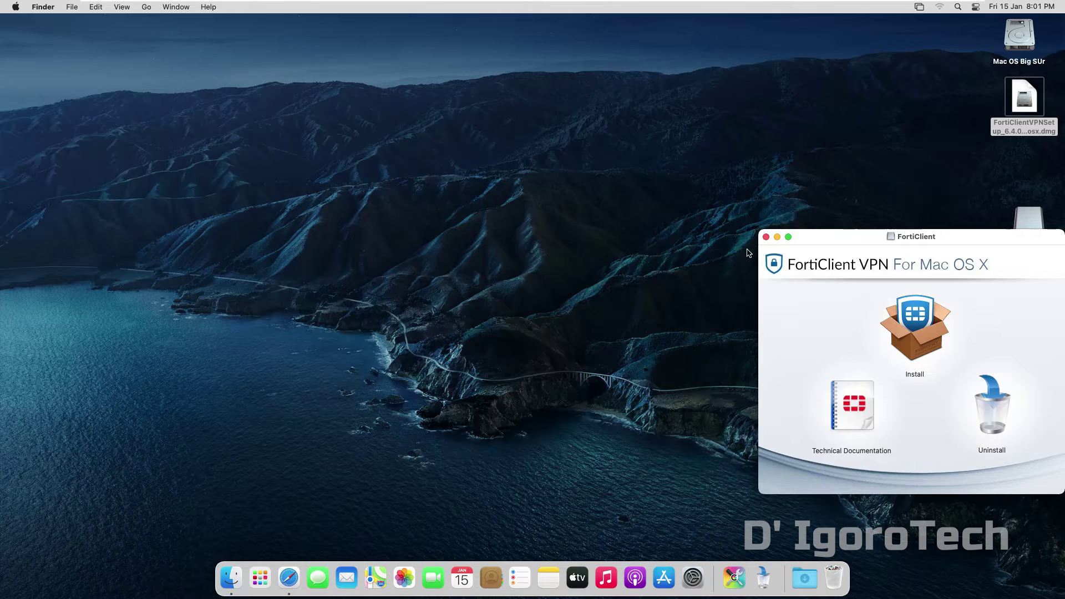
pyautogui.moveTo(861, 234); pyautogui.dragTo(531, 175)
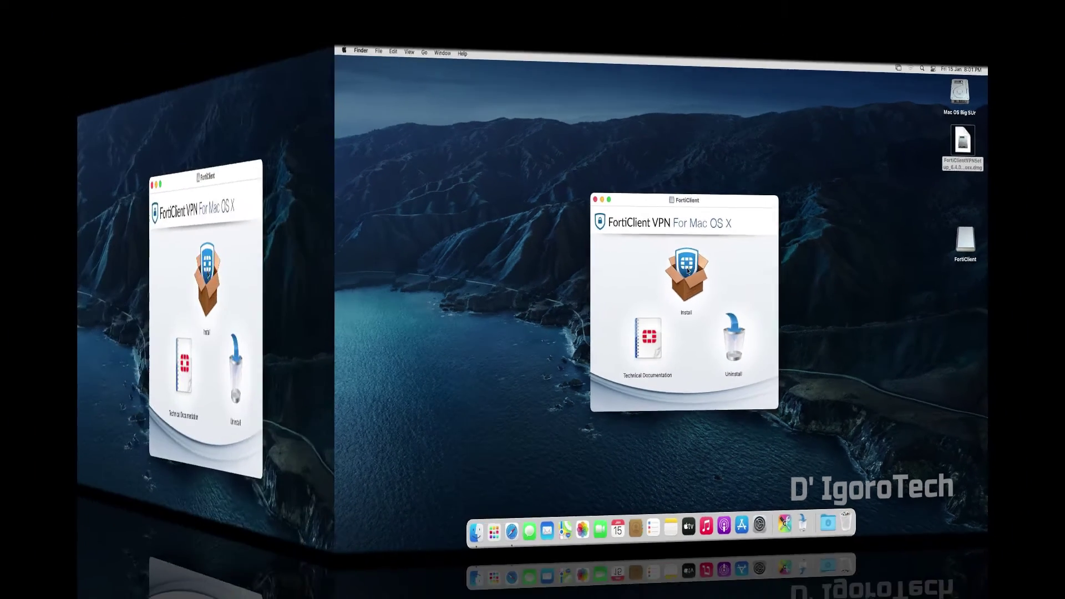
pyautogui.click(687, 271)
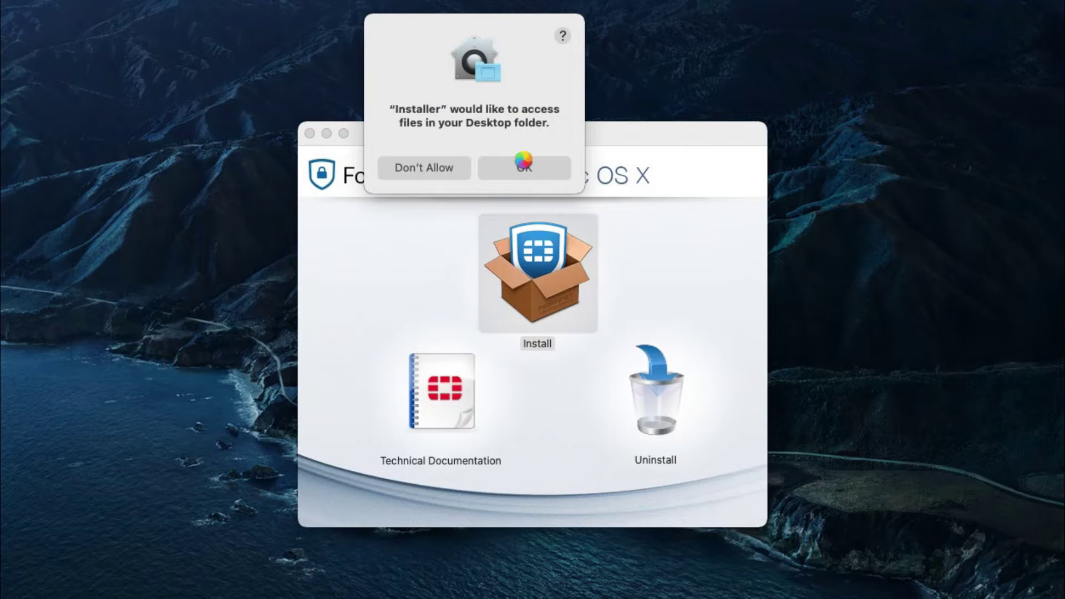
# Install FortiClient, allowing Desktop access, agreeing to the licence and authorising with the account password.
pyautogui.click(533, 169)
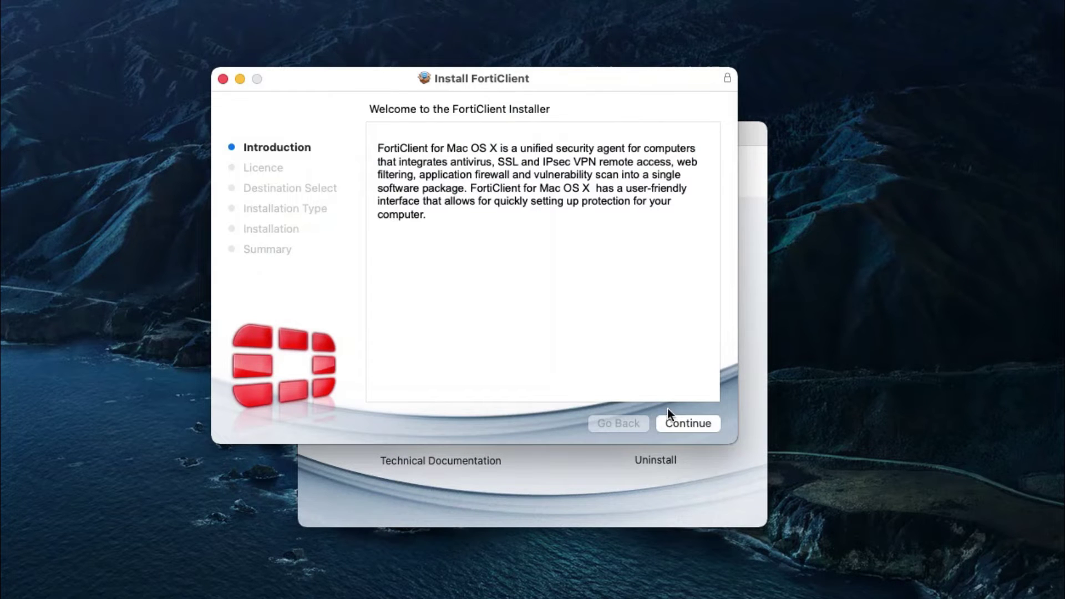
pyautogui.click(686, 421)
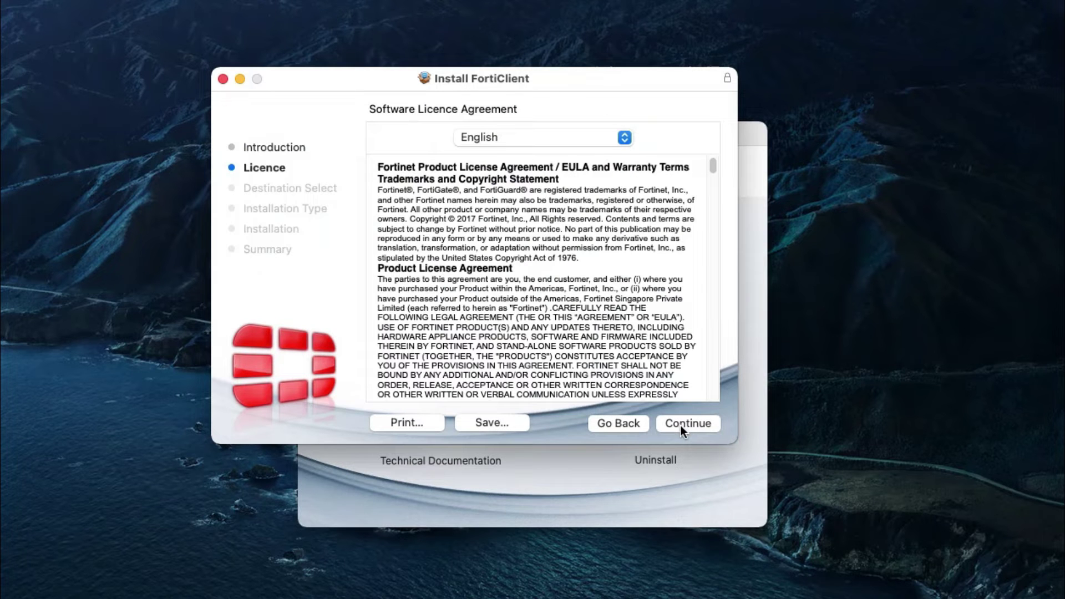
pyautogui.click(680, 425)
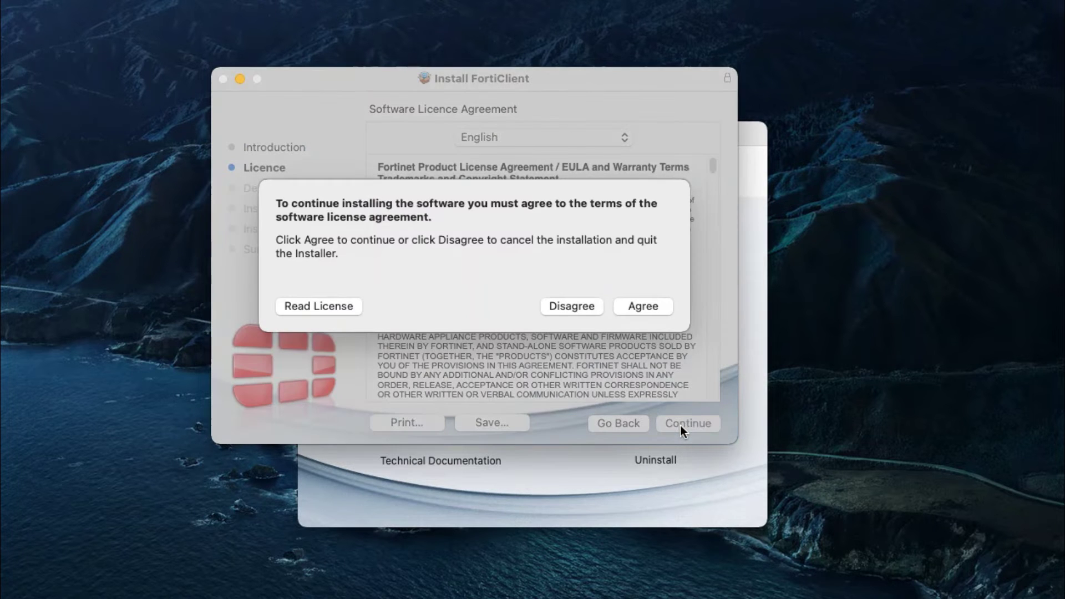
pyautogui.click(637, 299)
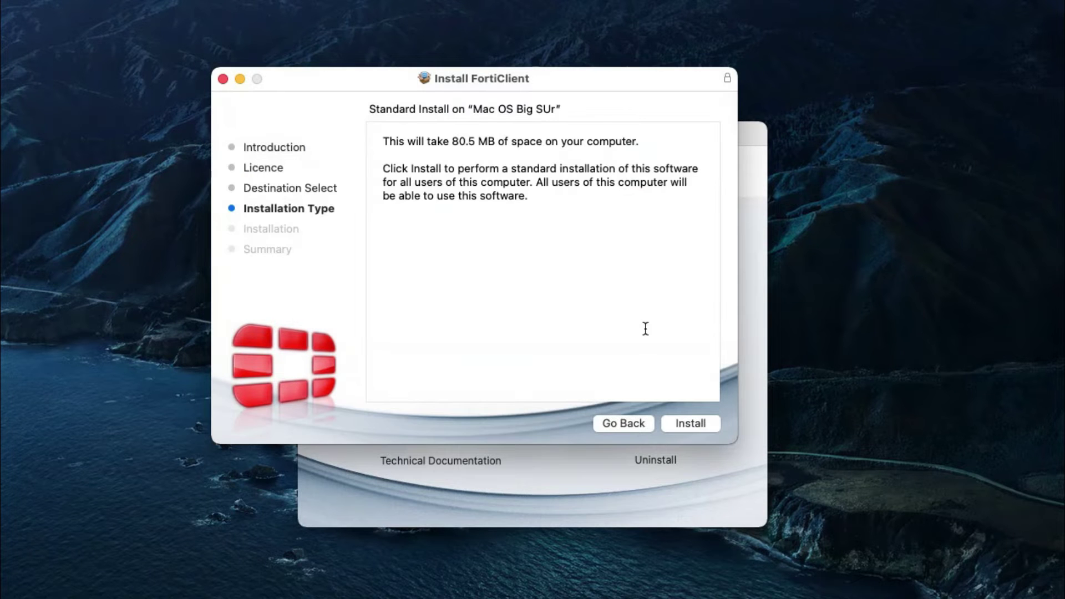
pyautogui.click(692, 423)
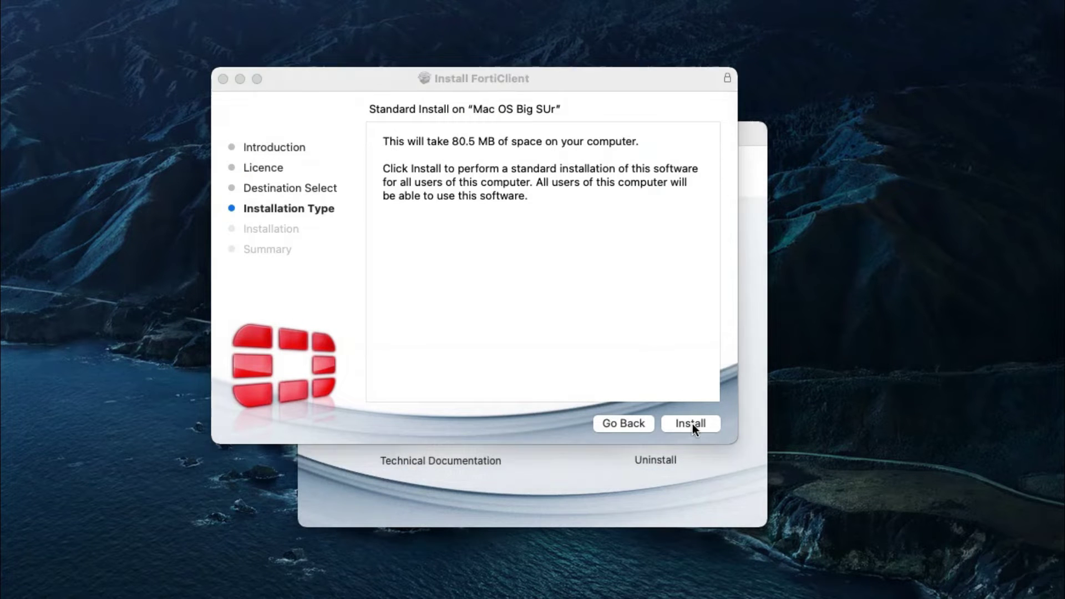
pyautogui.write('****')
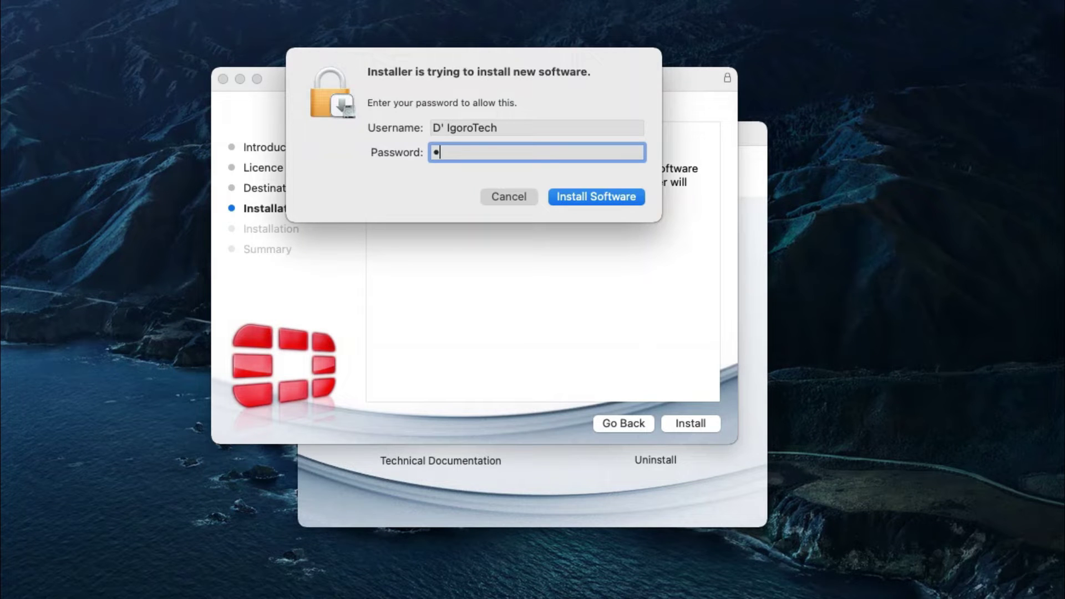
pyautogui.click(604, 200)
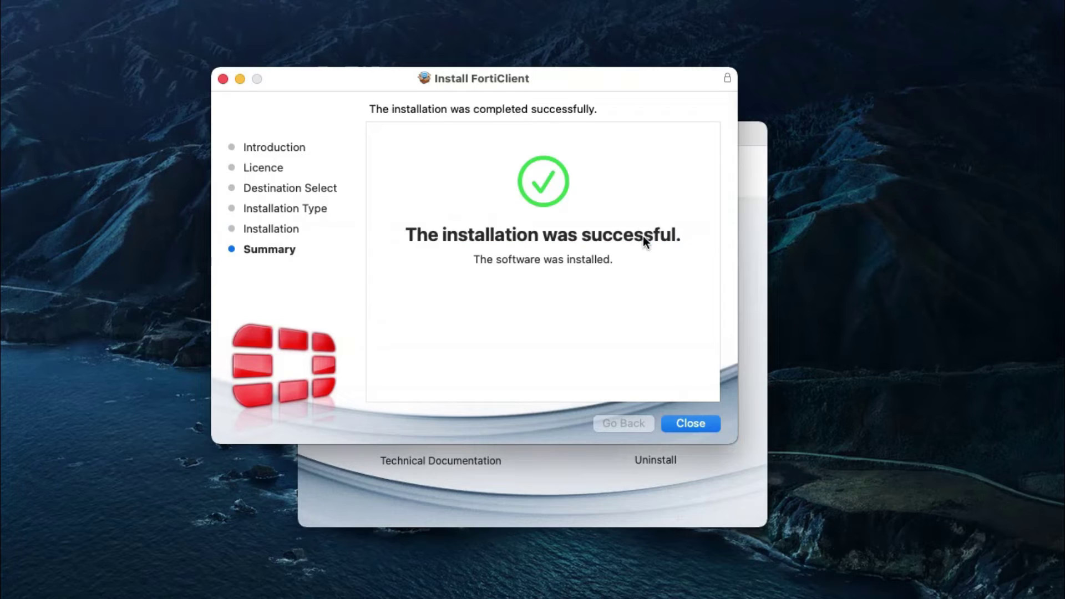
pyautogui.click(688, 424)
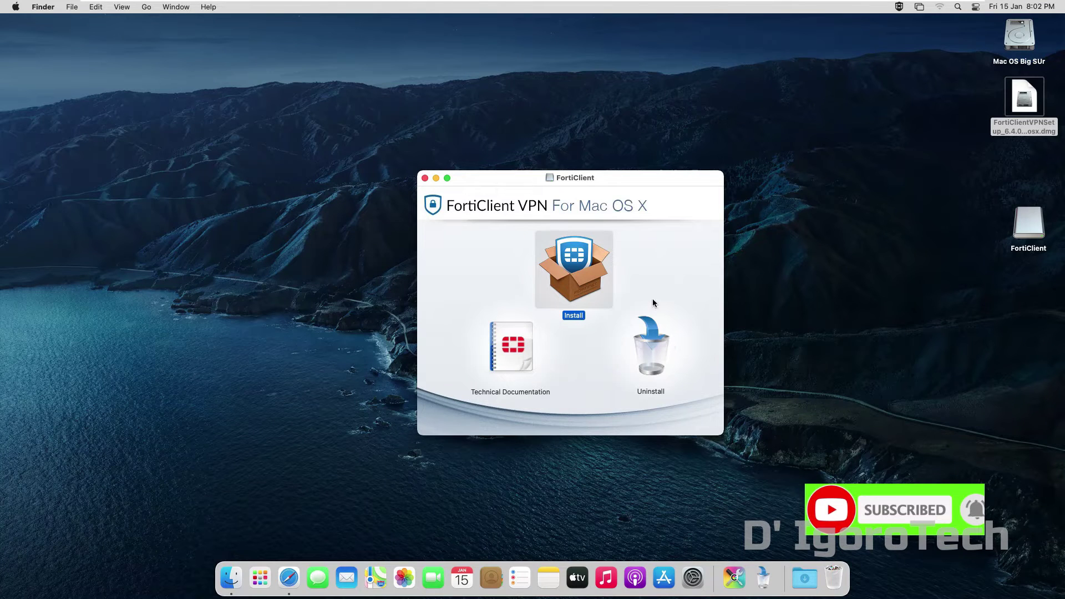
# Open the FortiClient console from the menu-bar icon and accept the free-software acknowledgement.
pyautogui.click(425, 178)
pyautogui.click(898, 6)
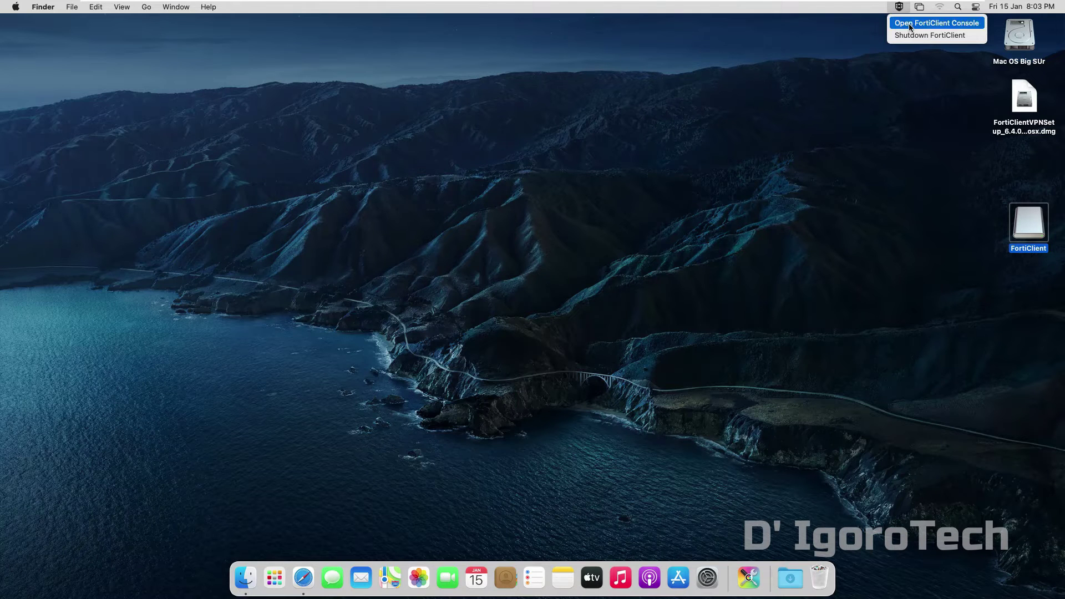
pyautogui.click(910, 24)
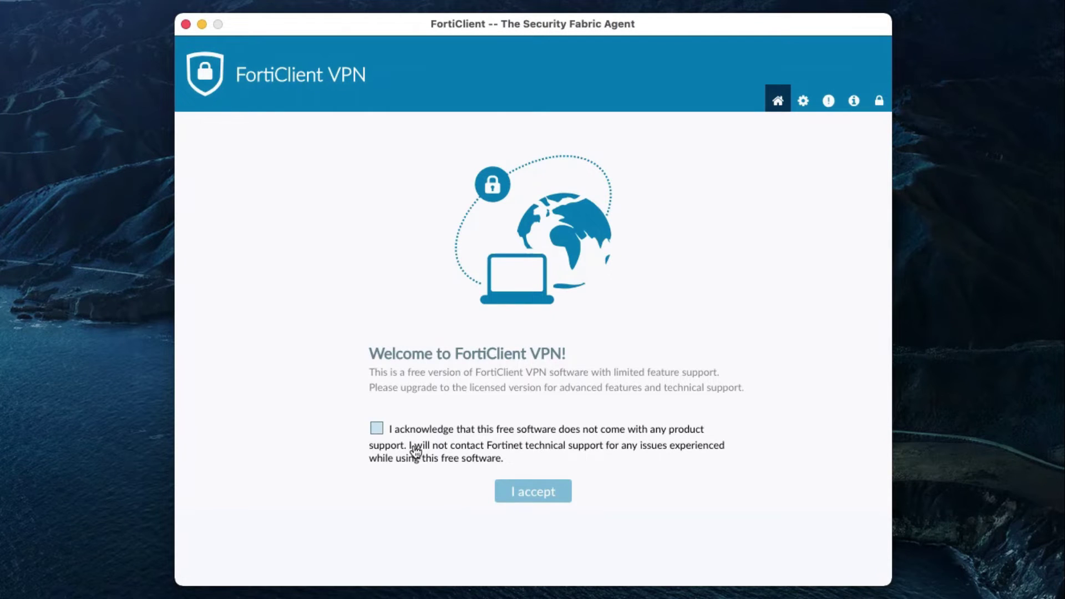
pyautogui.click(377, 428)
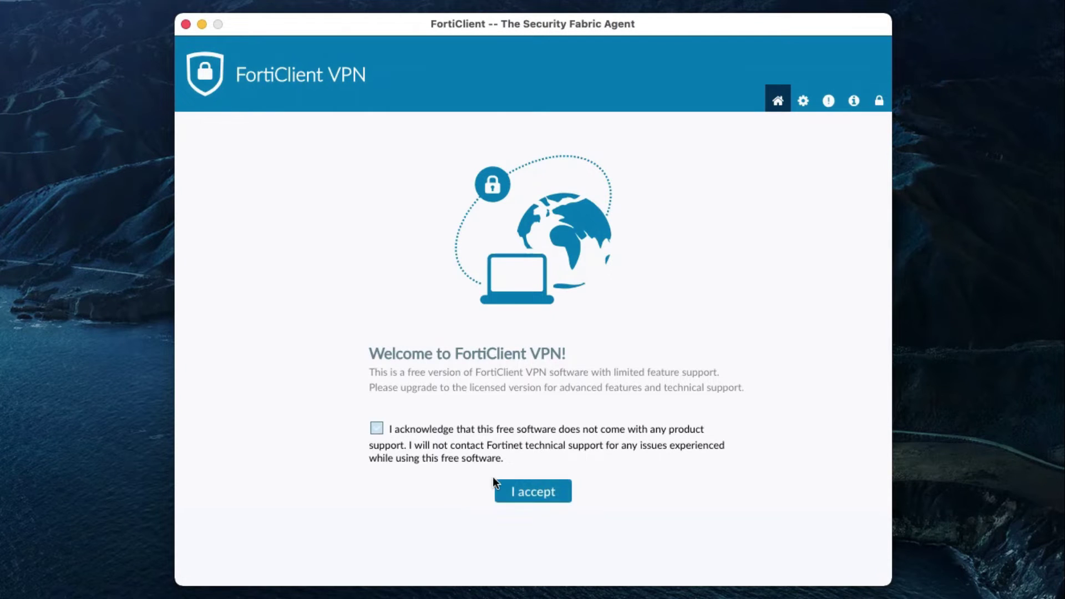
pyautogui.click(525, 497)
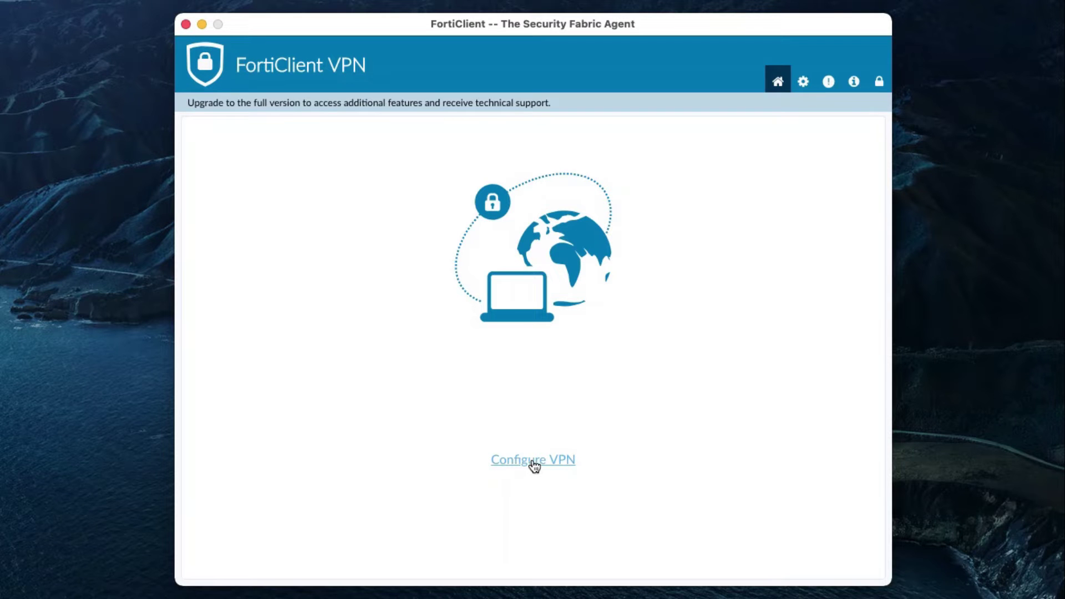
# Start a new SSL-VPN connection, enter its connection name, and paste the remote gateway address.
pyautogui.click(532, 461)
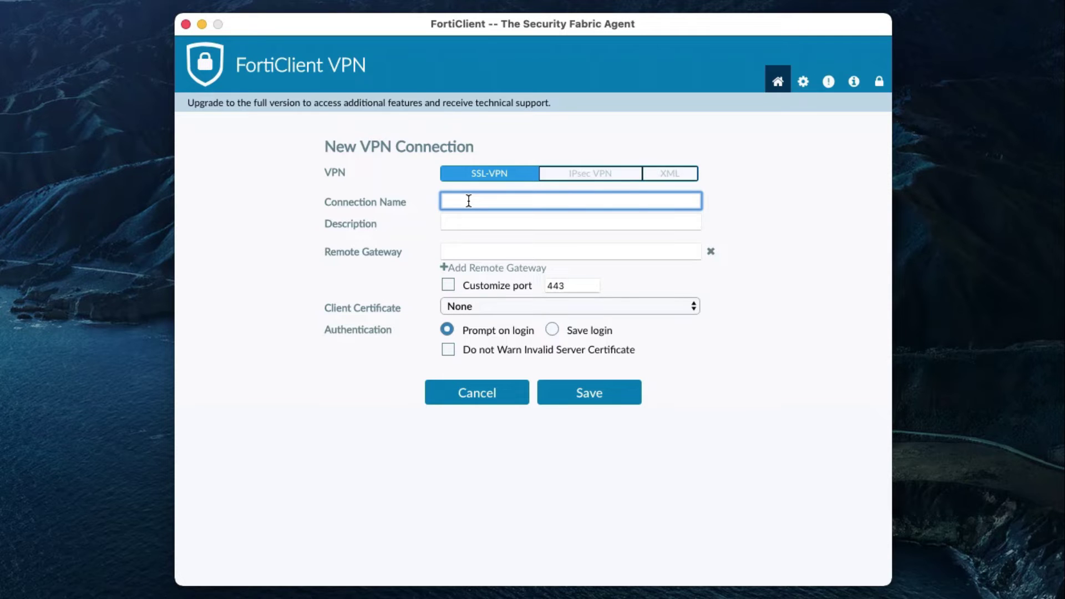
pyautogui.write('D IgoroTech')
pyautogui.click(484, 252)
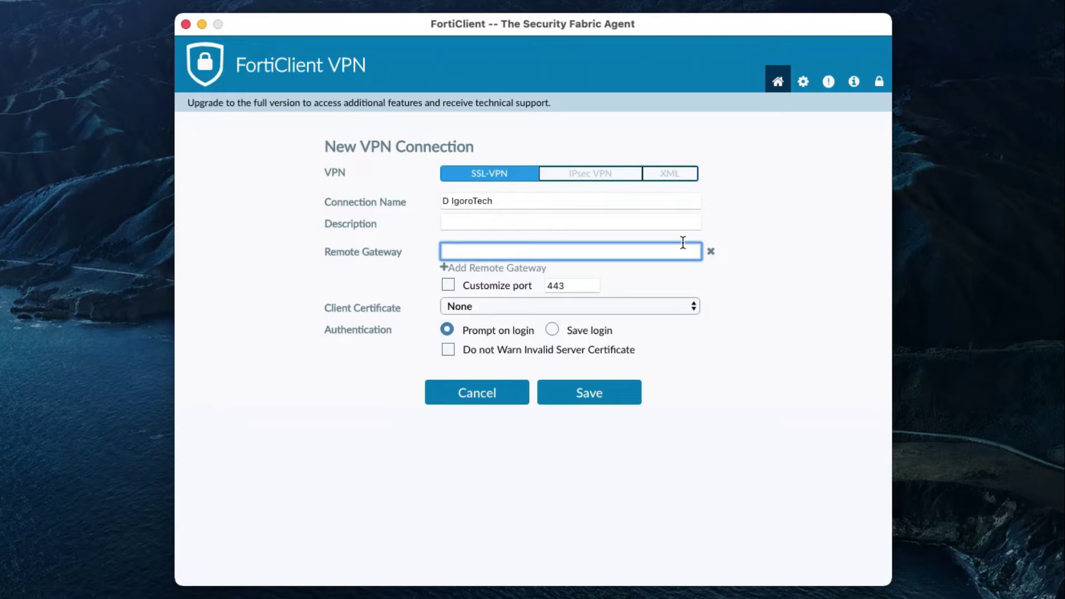
pyautogui.press('super+v')
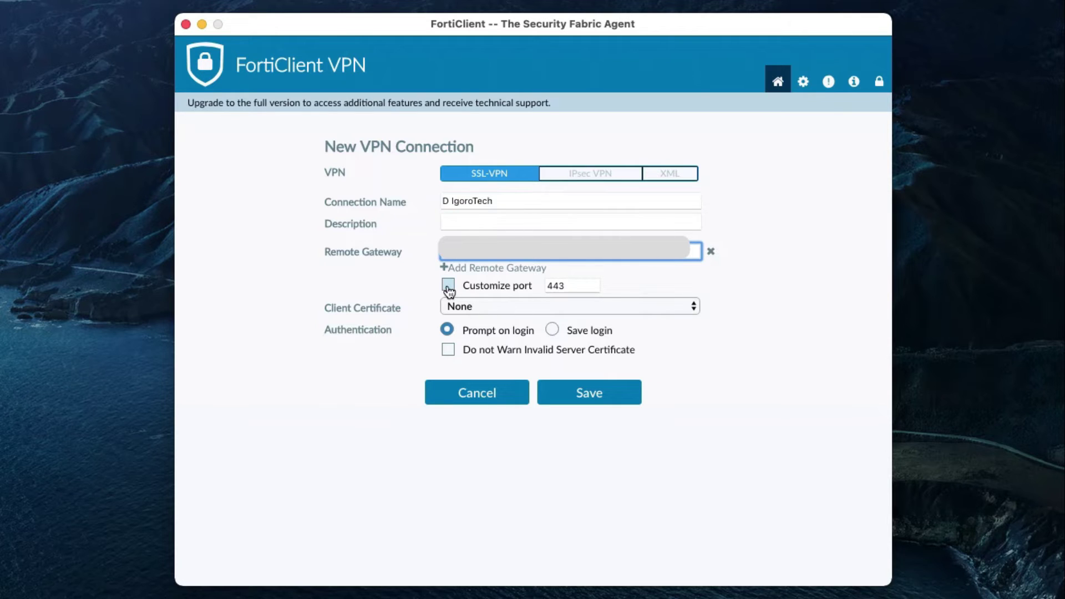
# Set a custom port of 10443 and keep no client certificate.
pyautogui.click(531, 286)
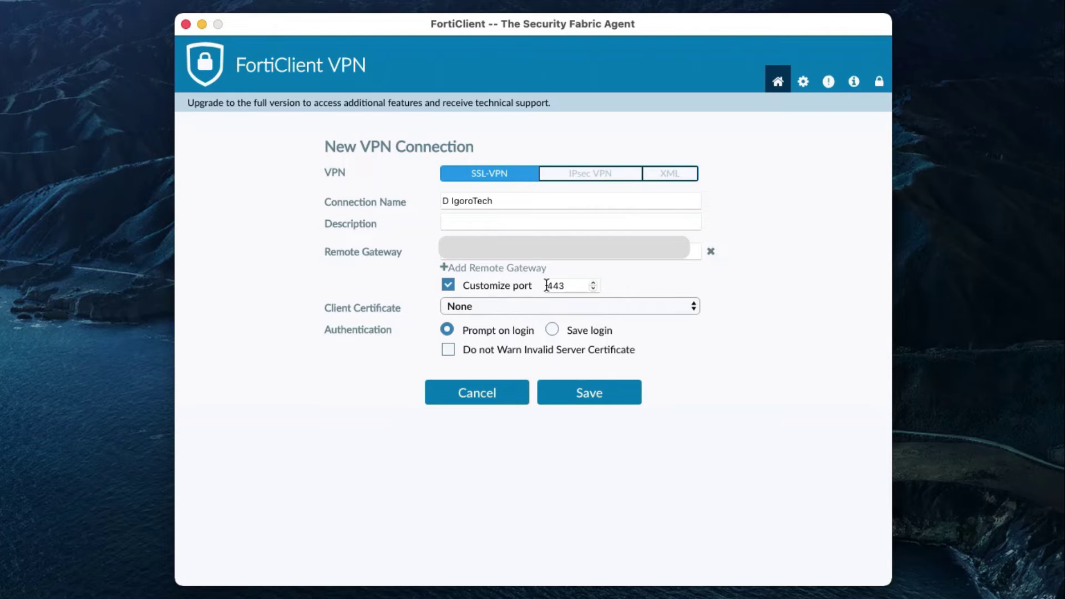
pyautogui.click(546, 285)
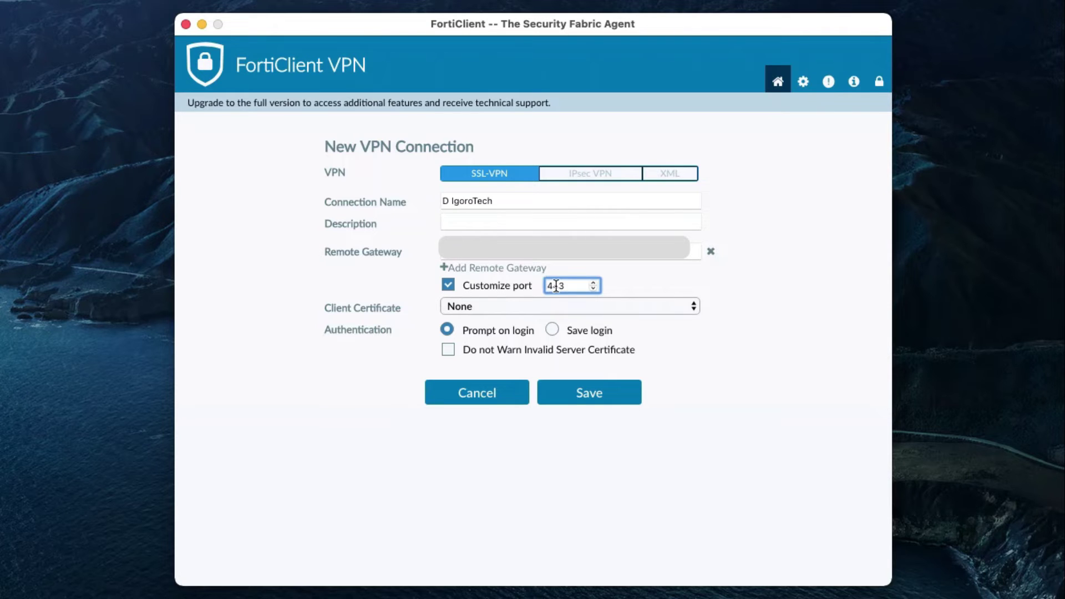
pyautogui.write('10')
pyautogui.click(646, 315)
pyautogui.click(647, 317)
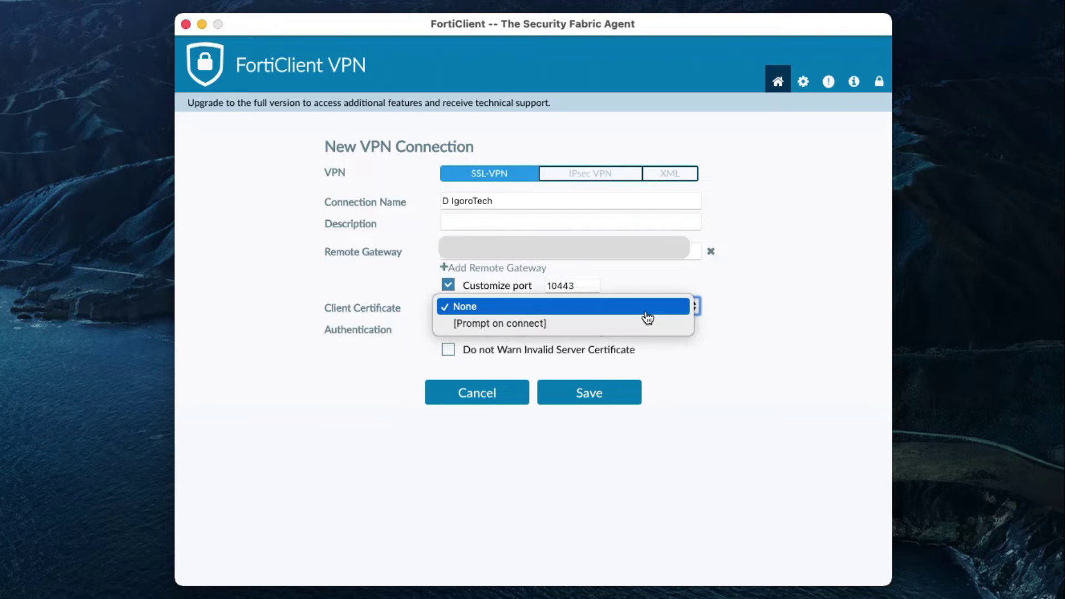
pyautogui.click(647, 317)
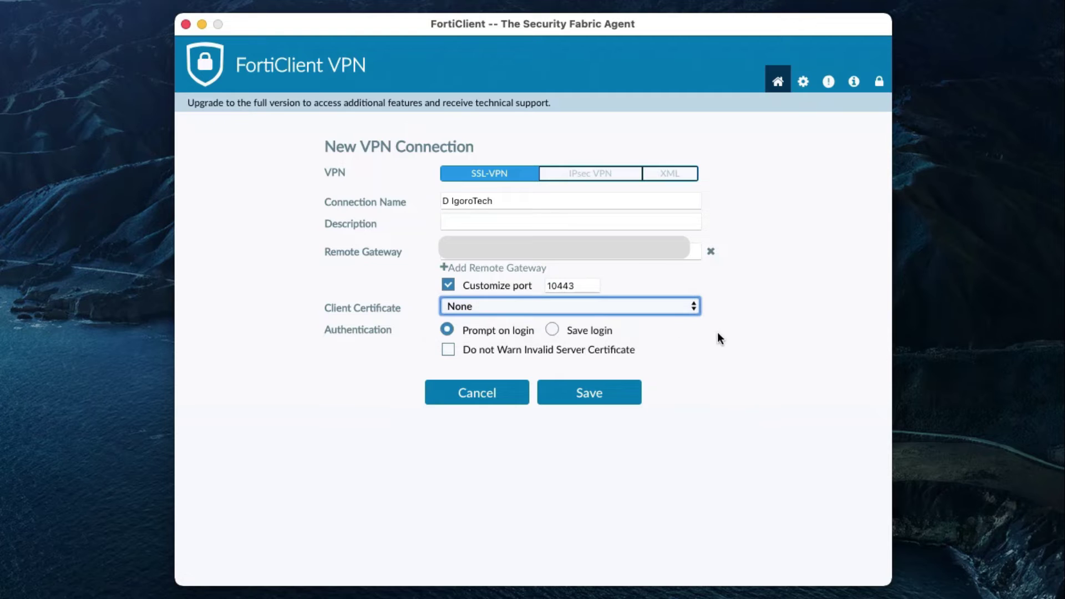
# Save the login with the VPN username, disable invalid-certificate warnings, and save the connection.
pyautogui.click(553, 331)
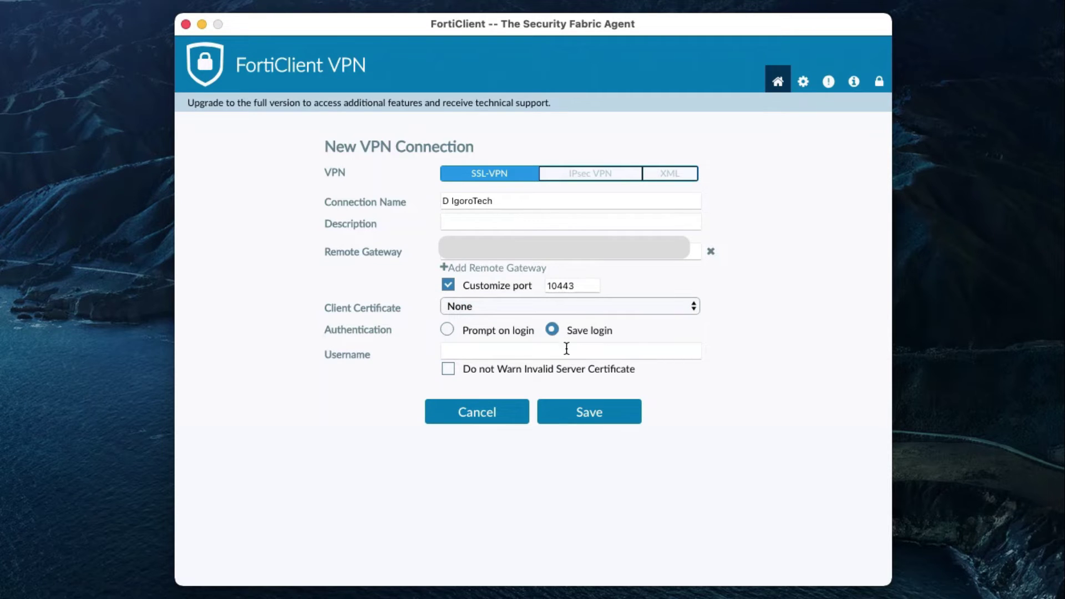
pyautogui.click(521, 356)
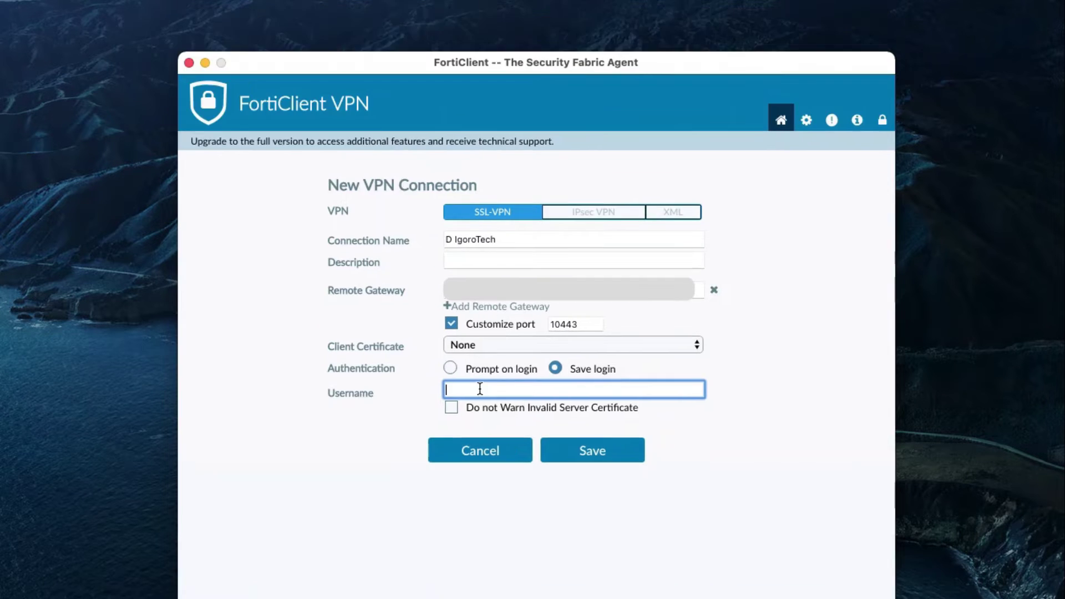
pyautogui.write('D IgoroTech')
pyautogui.click(452, 408)
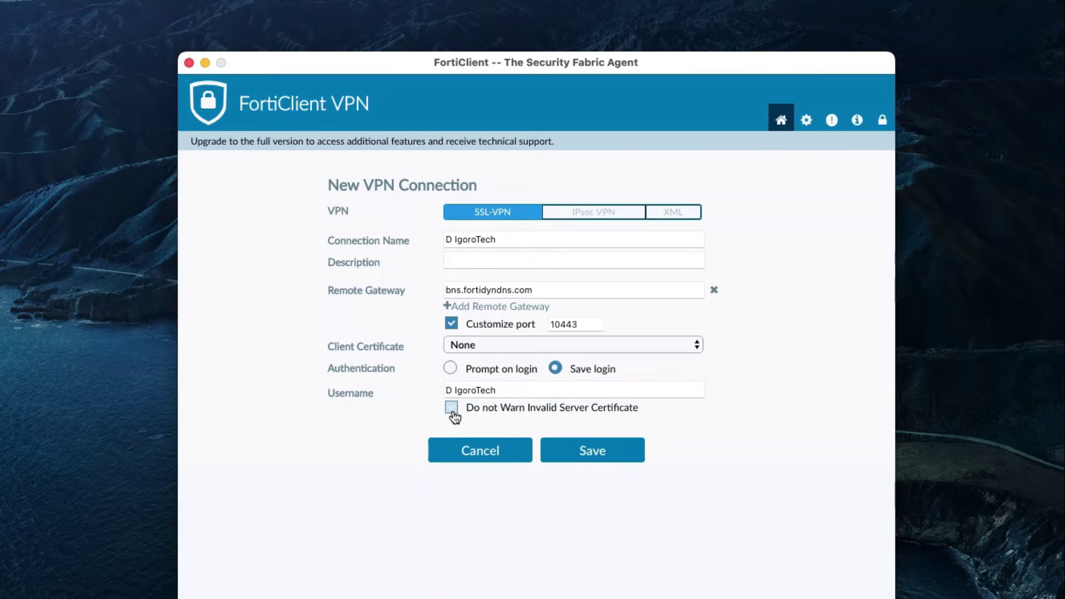
pyautogui.click(493, 419)
pyautogui.click(585, 453)
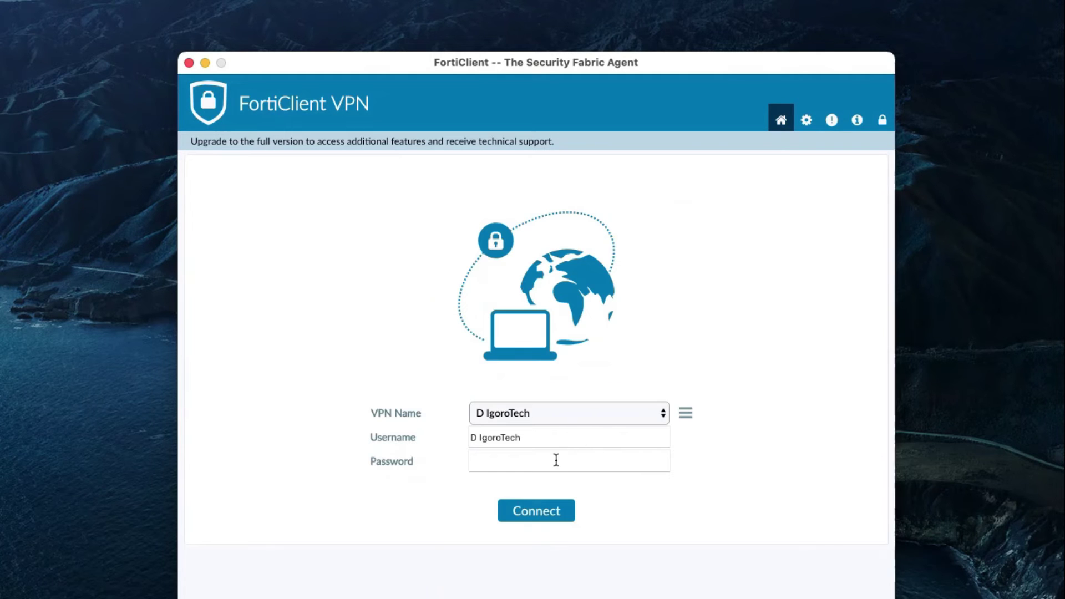
# Connect to the VPN with the connection password, then disconnect.
pyautogui.click(523, 469)
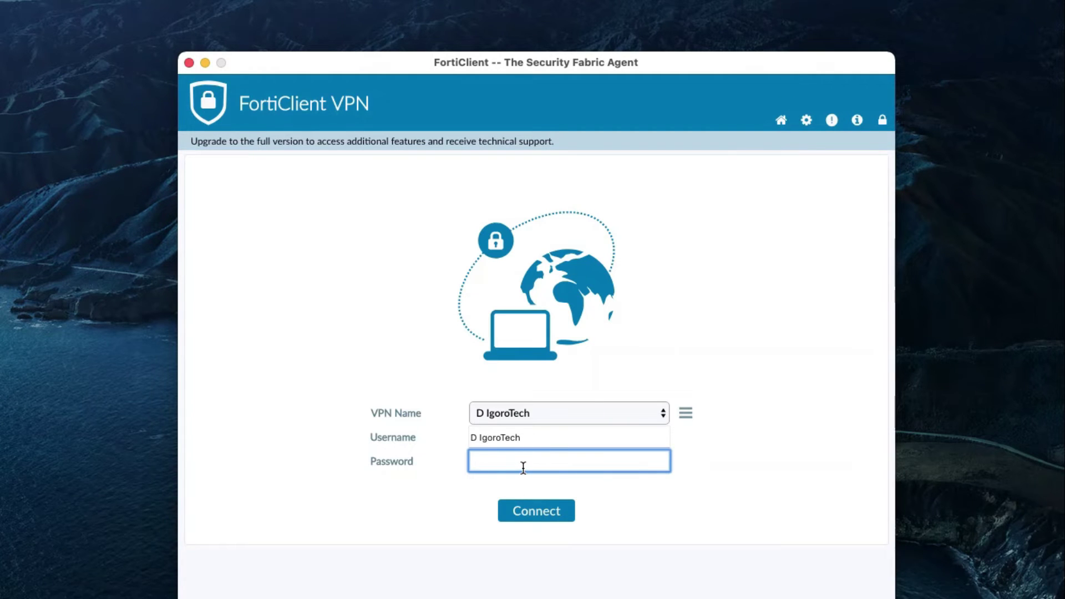
pyautogui.write('********')
pyautogui.press('Return')
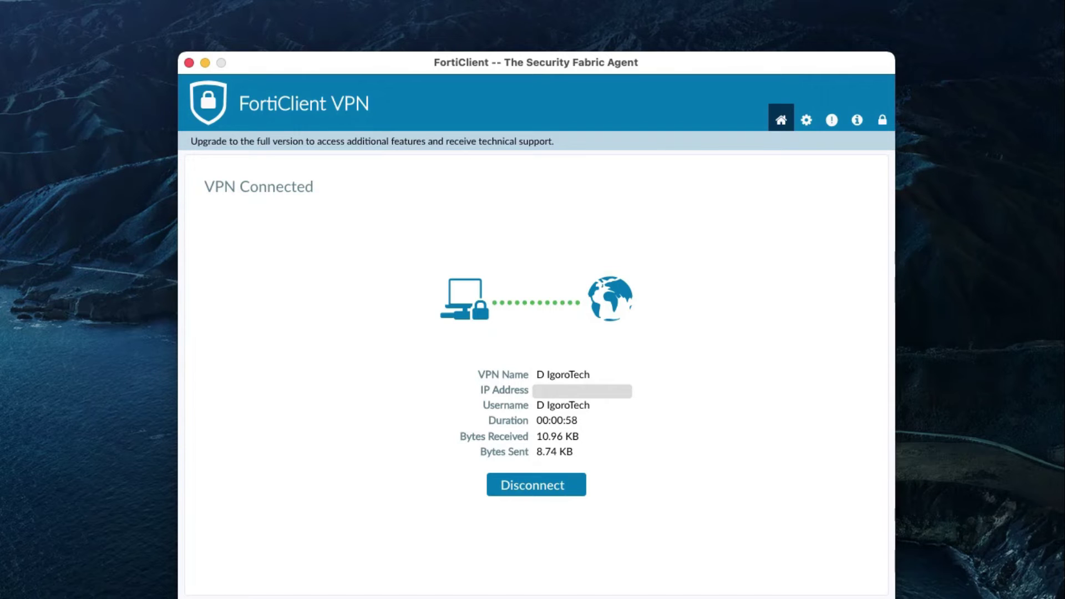
pyautogui.click(545, 487)
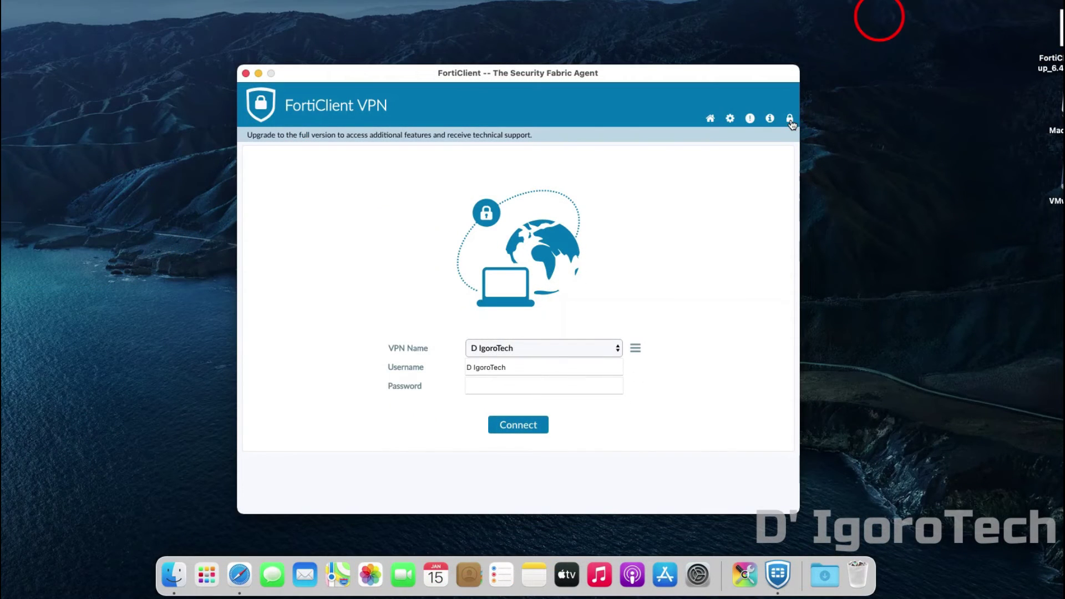
# Unlock settings with the administrator password and open the settings page.
pyautogui.click(790, 119)
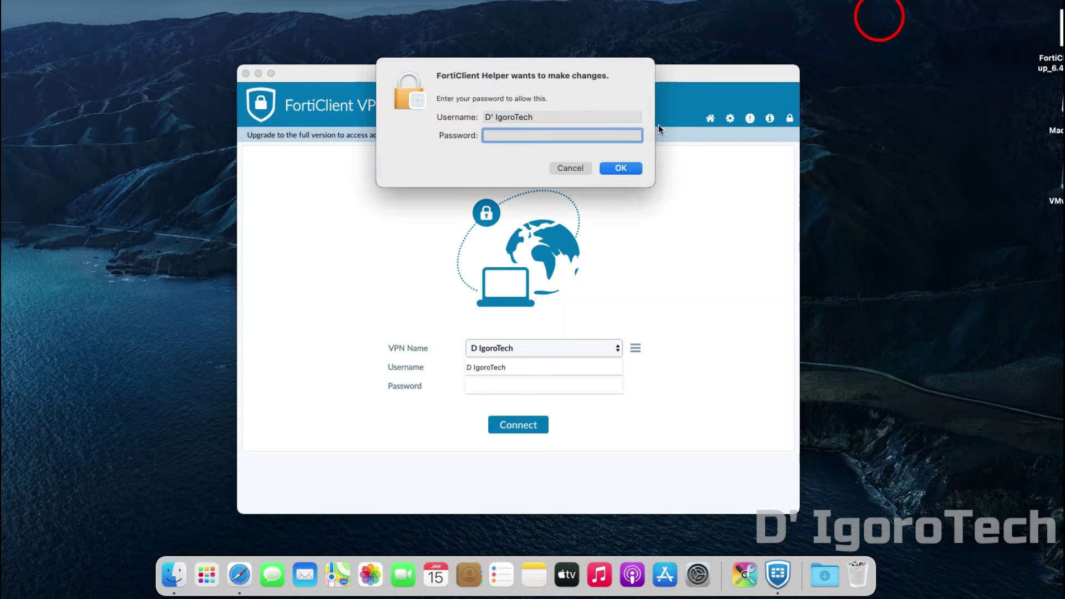
pyautogui.write('••••')
pyautogui.click(618, 169)
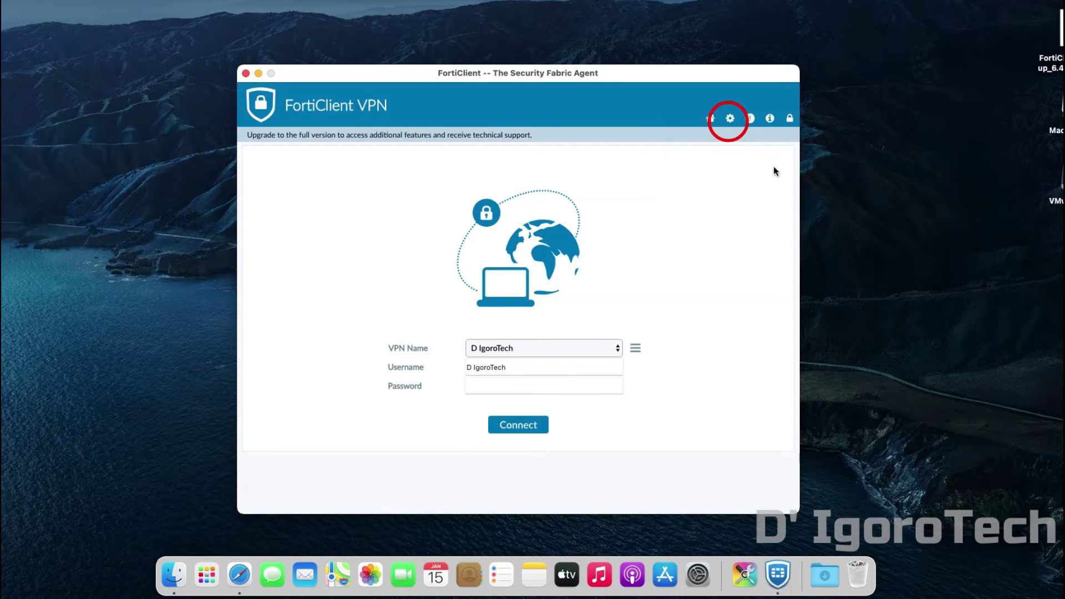
pyautogui.click(730, 118)
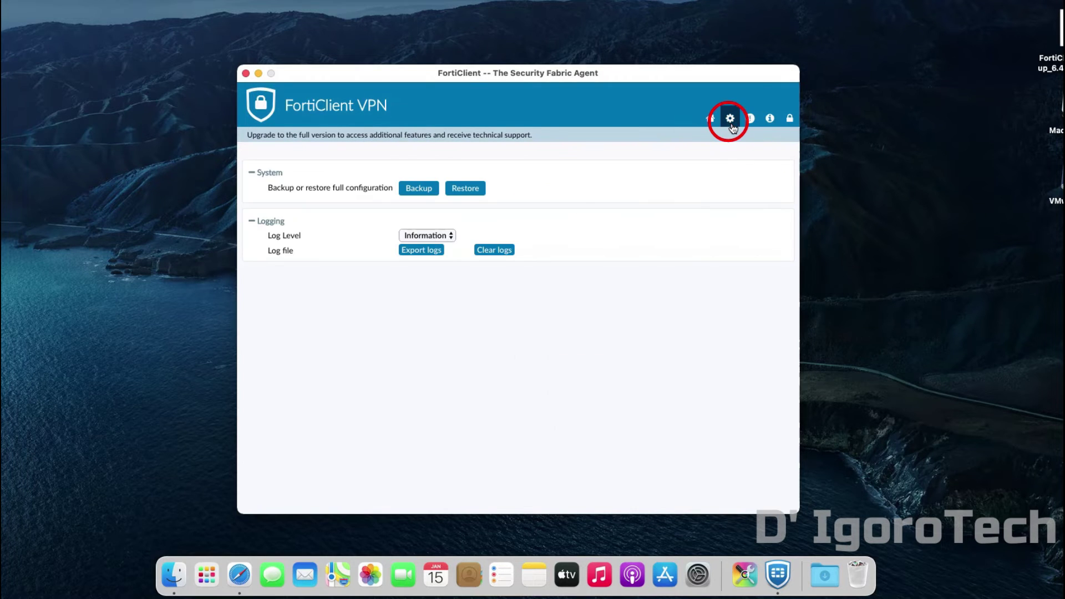
# Back up the full configuration as FortiBackup to the Desktop.
pyautogui.click(413, 191)
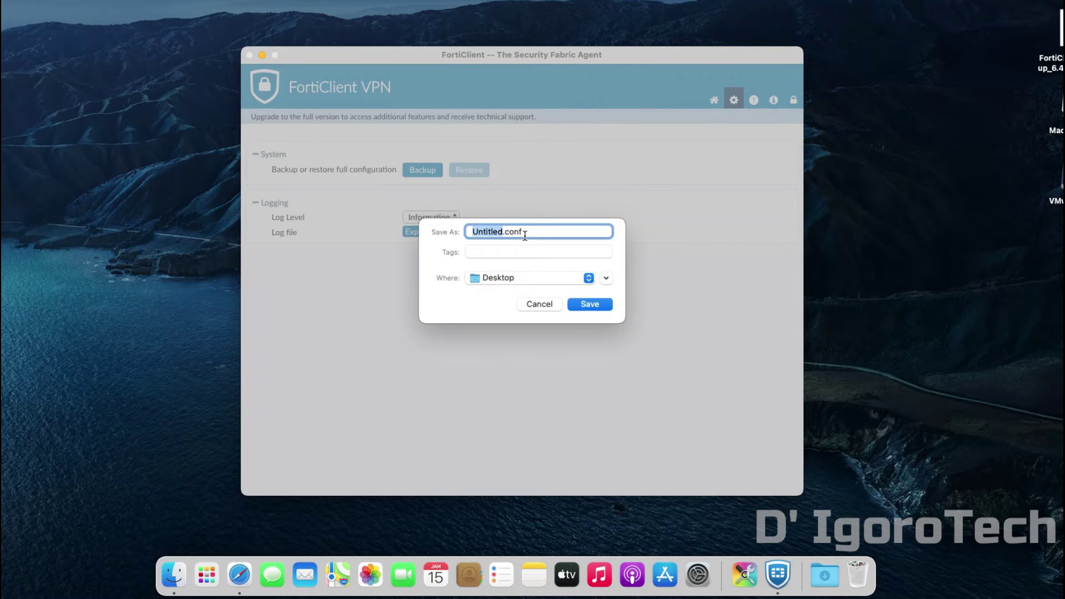
pyautogui.write('FortiBackup')
pyautogui.click(590, 305)
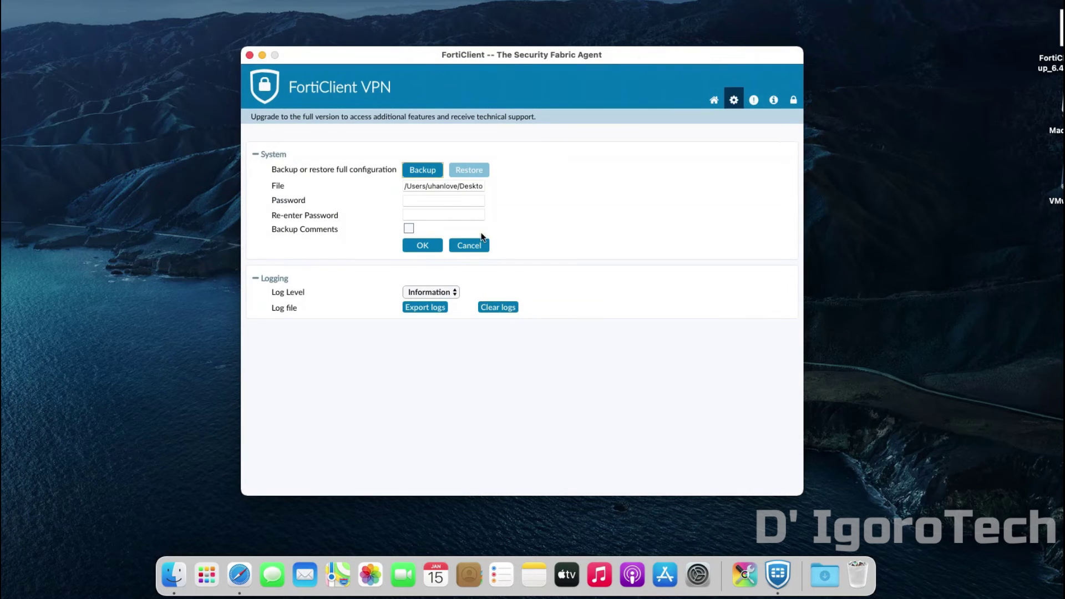
# Set and confirm a backup password to create FortiBackup.sconf on the Desktop.
pyautogui.click(429, 198)
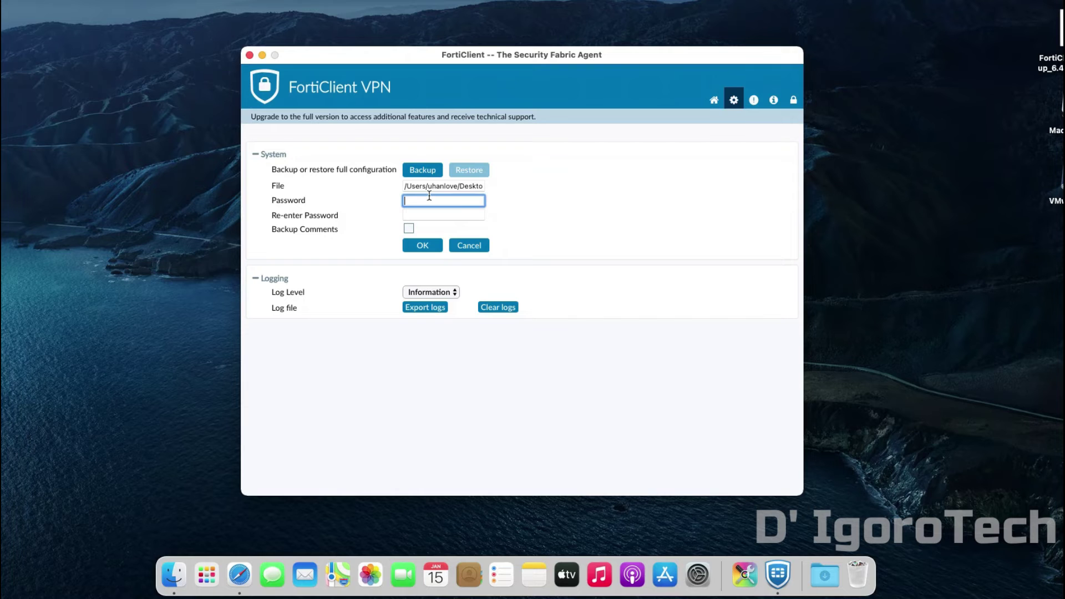
pyautogui.write('•••••••••')
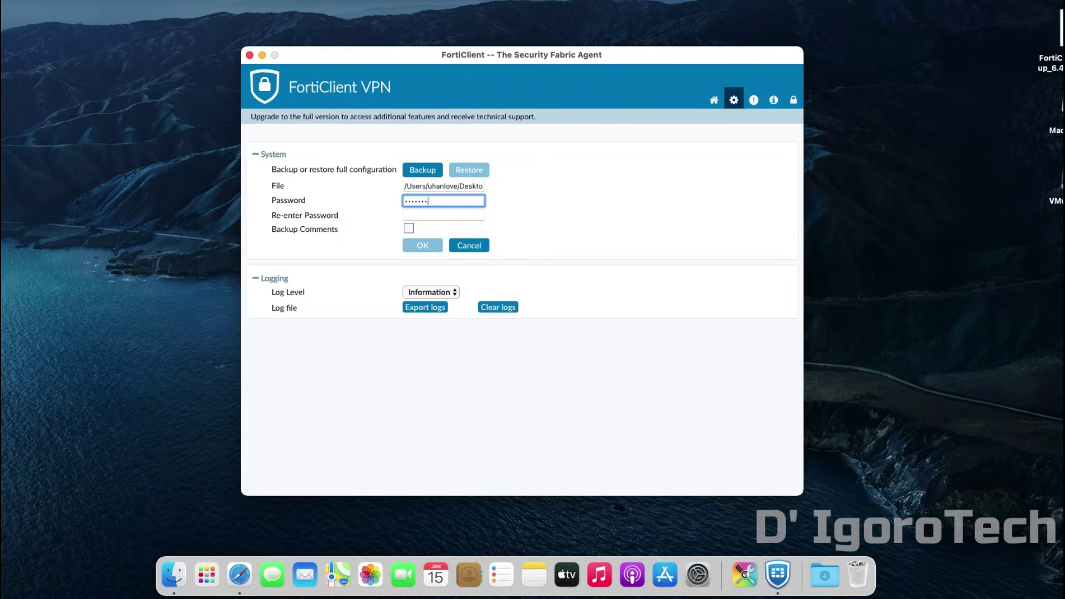
pyautogui.click(443, 214)
pyautogui.write('••••••')
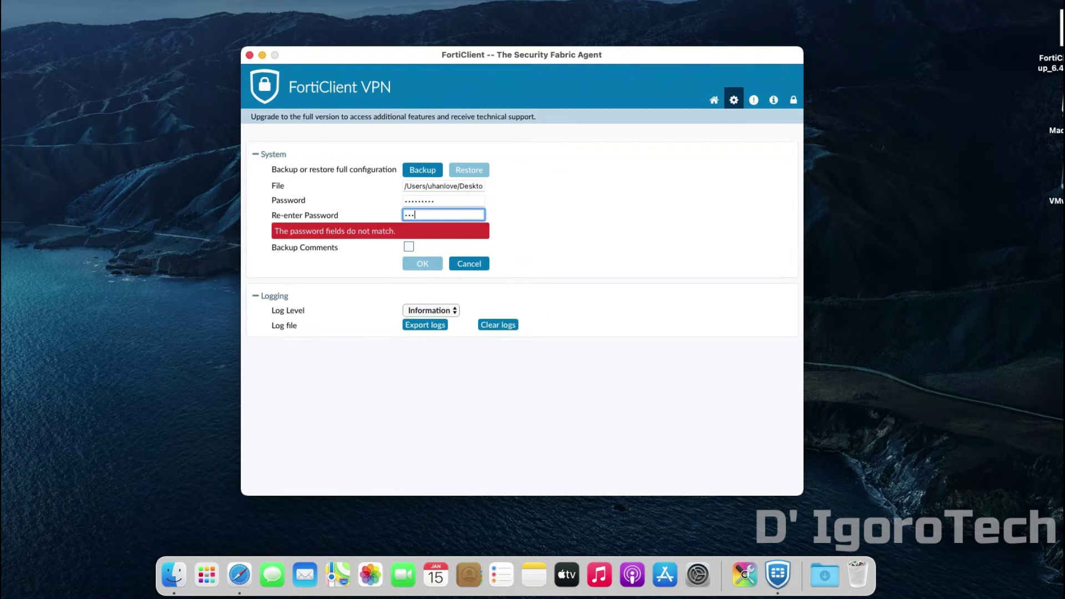
pyautogui.write('••')
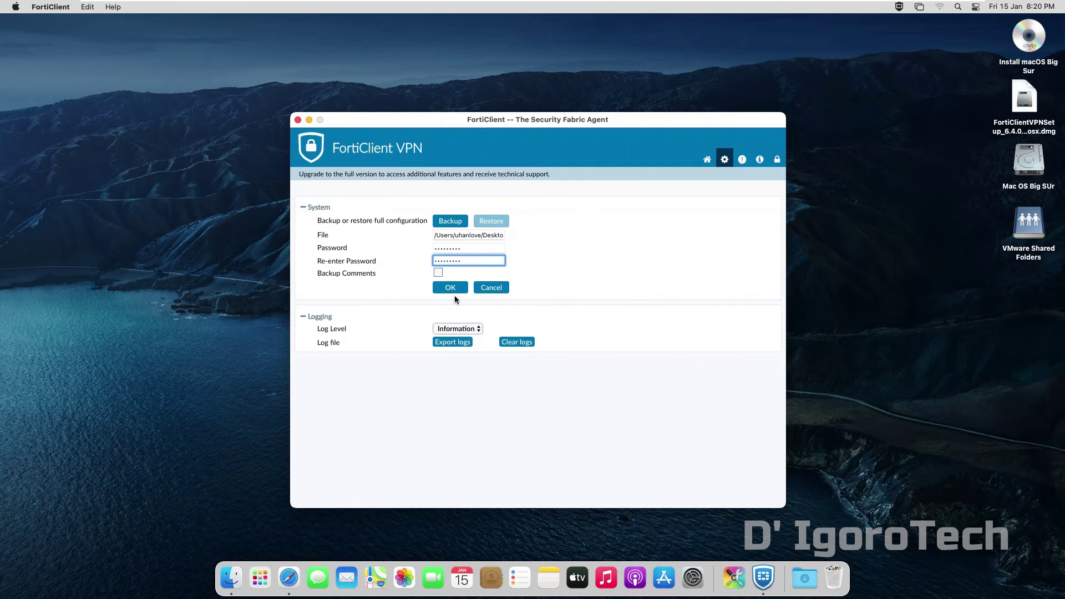
pyautogui.click(453, 293)
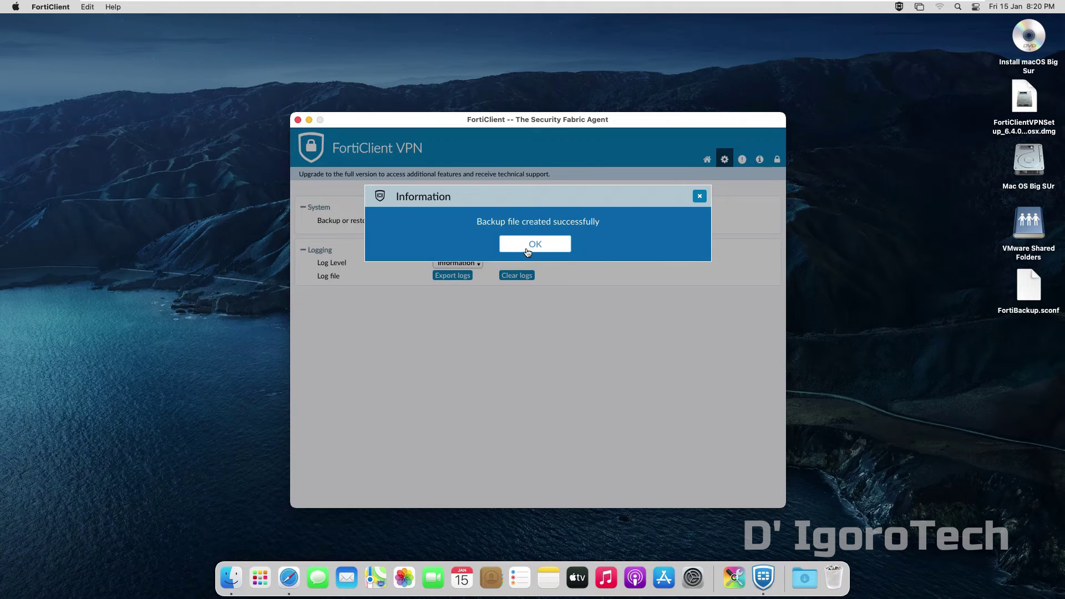
pyautogui.click(533, 247)
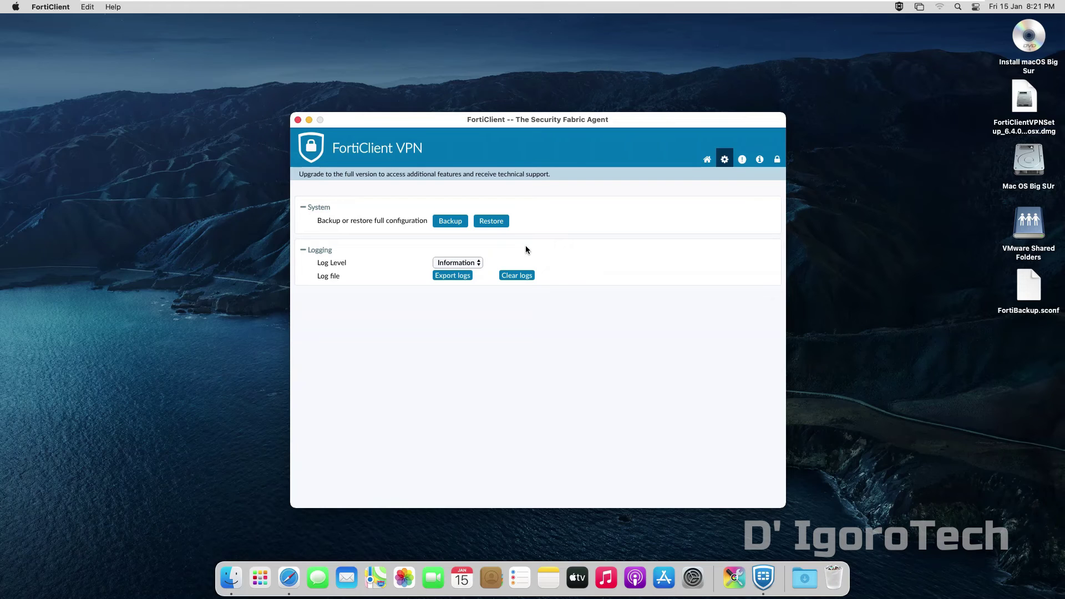
pyautogui.press('super+Tab')
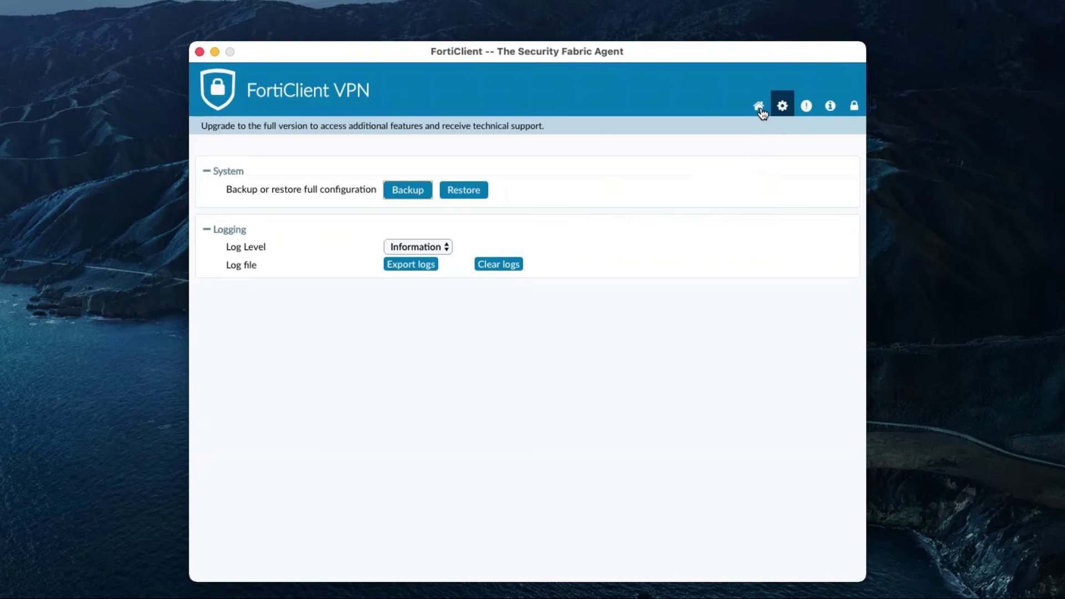
pyautogui.click(758, 106)
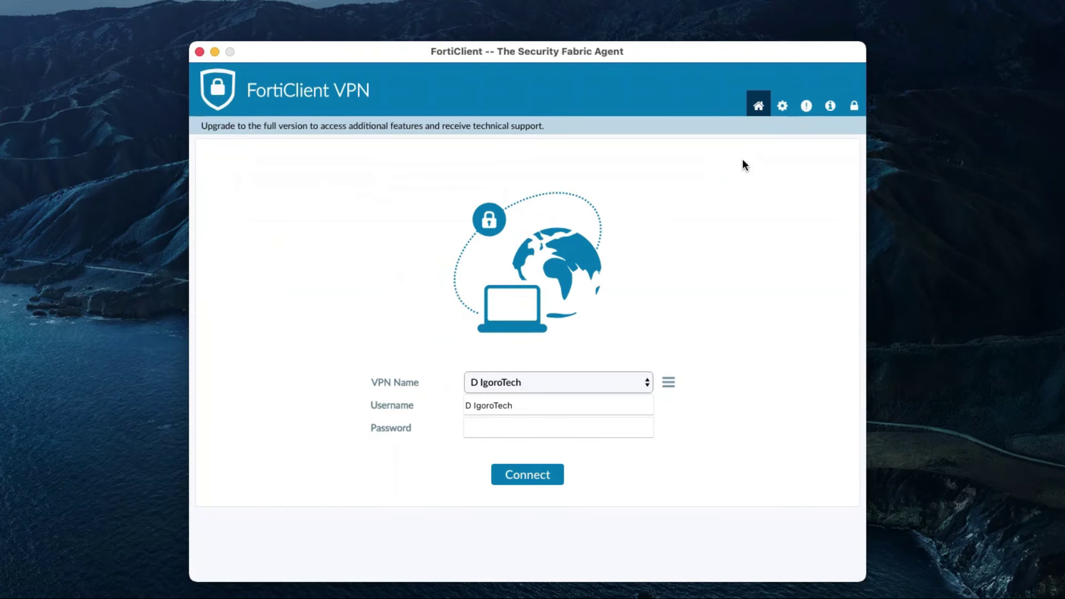
# Delete the saved VPN connection, leaving a blank SSL-VPN form on port 443.
pyautogui.click(669, 383)
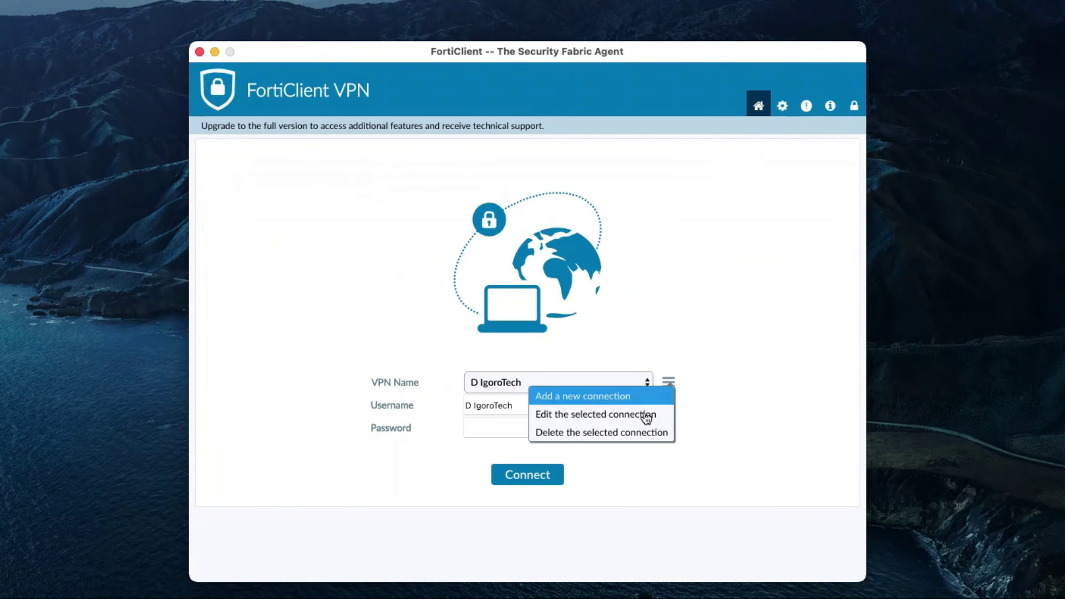
pyautogui.click(628, 437)
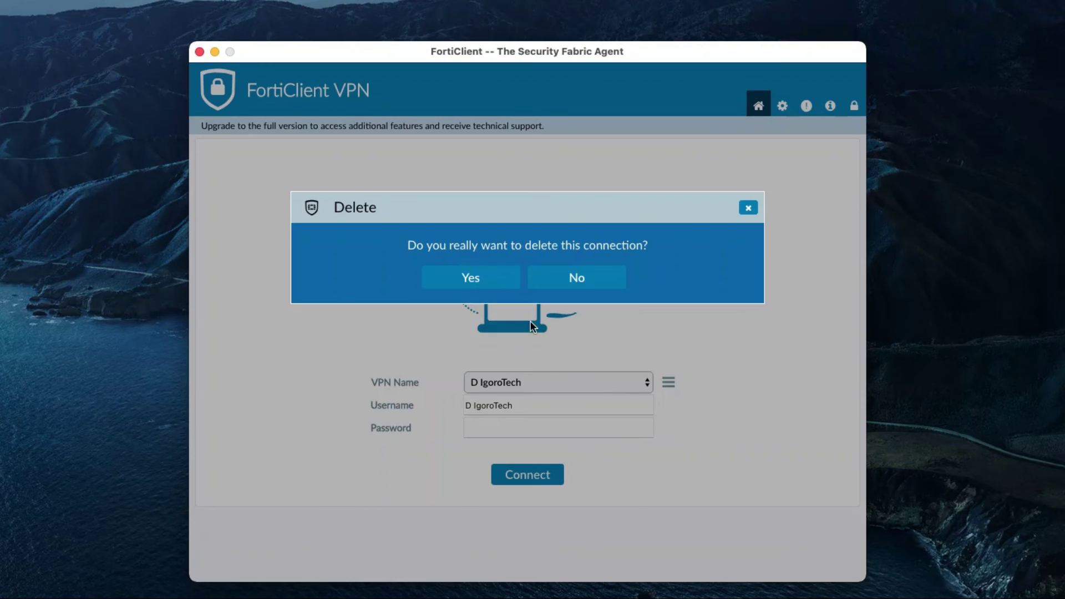
pyautogui.click(484, 287)
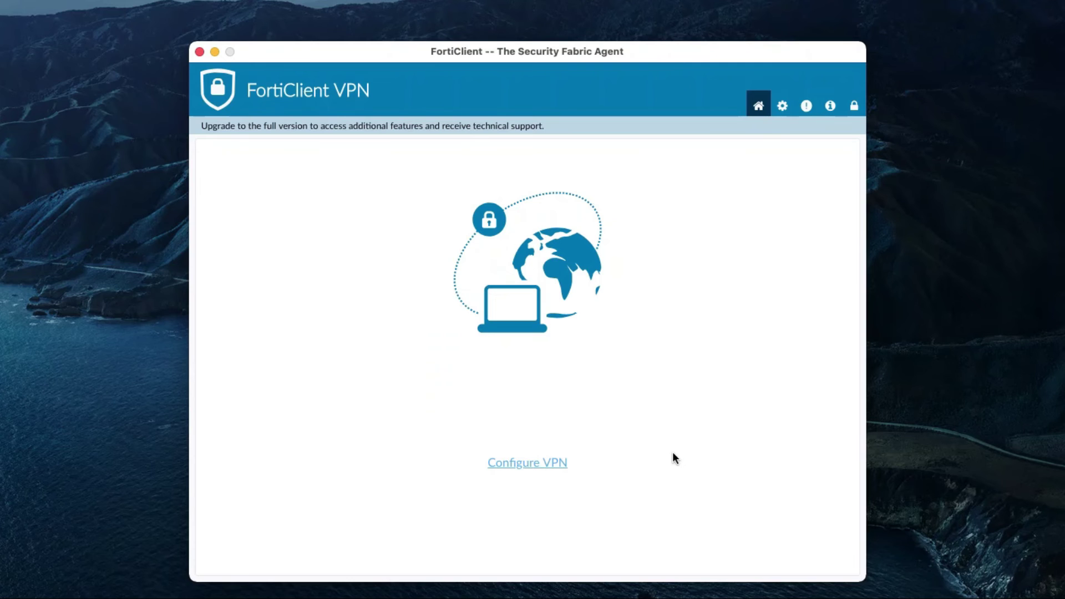
pyautogui.click(553, 463)
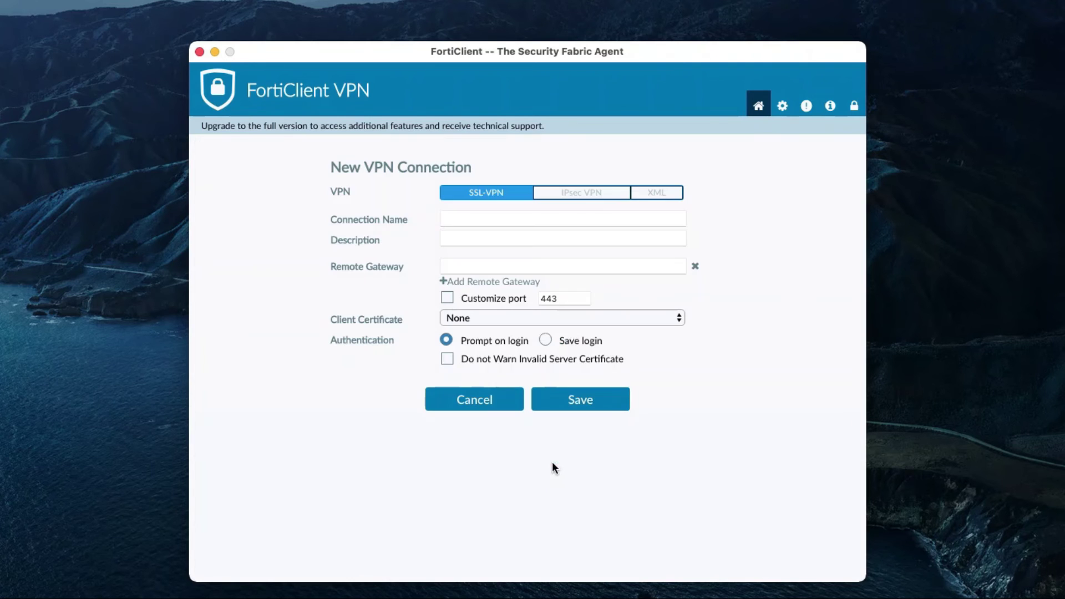
# Load FortiBackup.sconf from the Desktop as the configuration to restore.
pyautogui.click(783, 111)
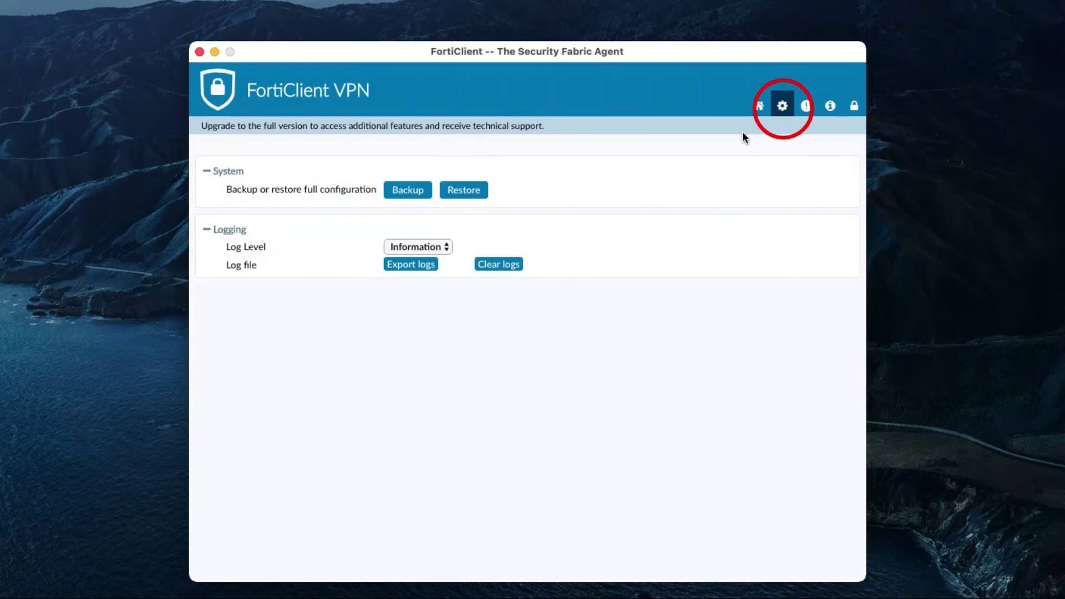
pyautogui.click(475, 197)
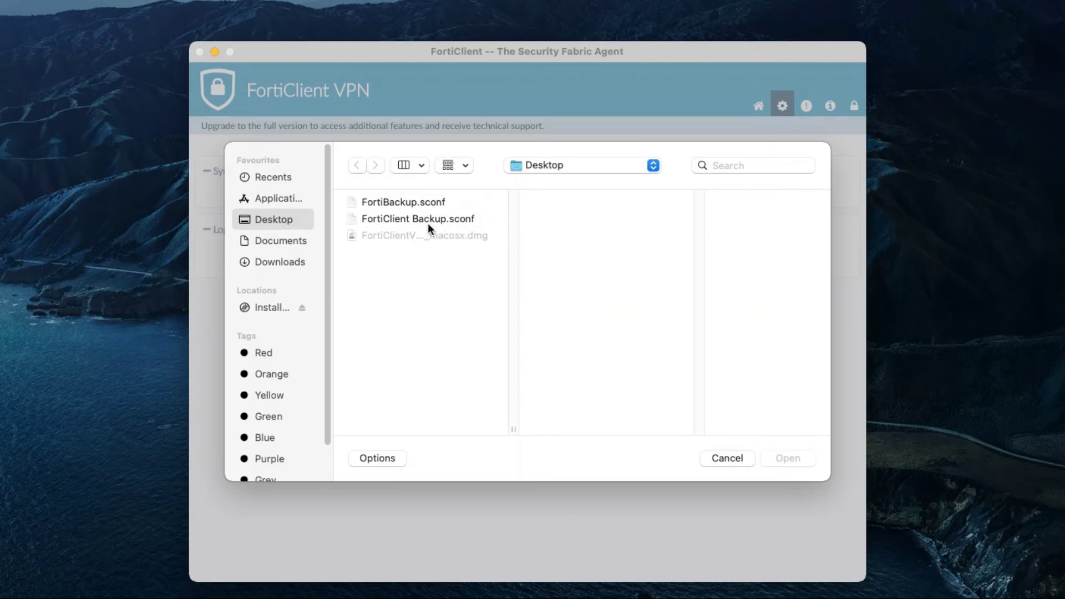
pyautogui.click(399, 203)
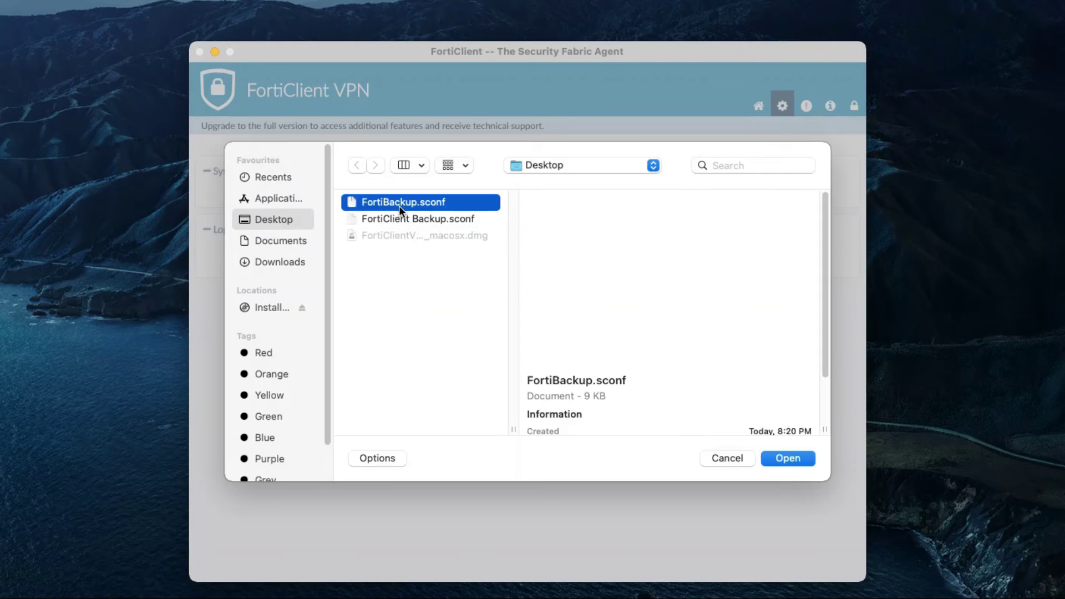
pyautogui.click(786, 458)
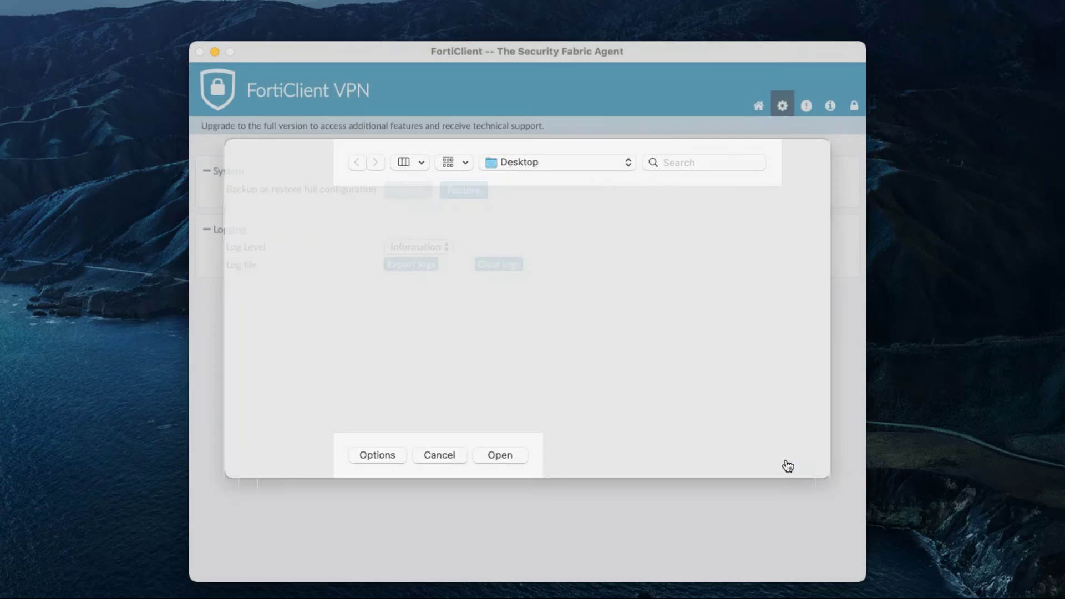
# Enter the backup password to restore the configuration from FortiBackup.sconf.
pyautogui.click(407, 228)
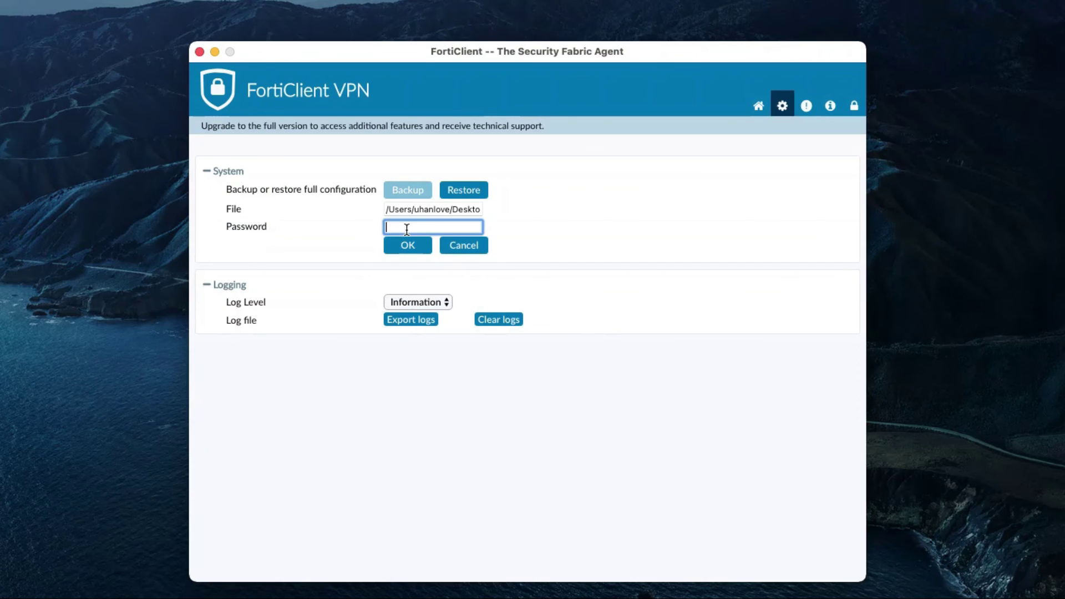
pyautogui.write('*********')
pyautogui.click(414, 256)
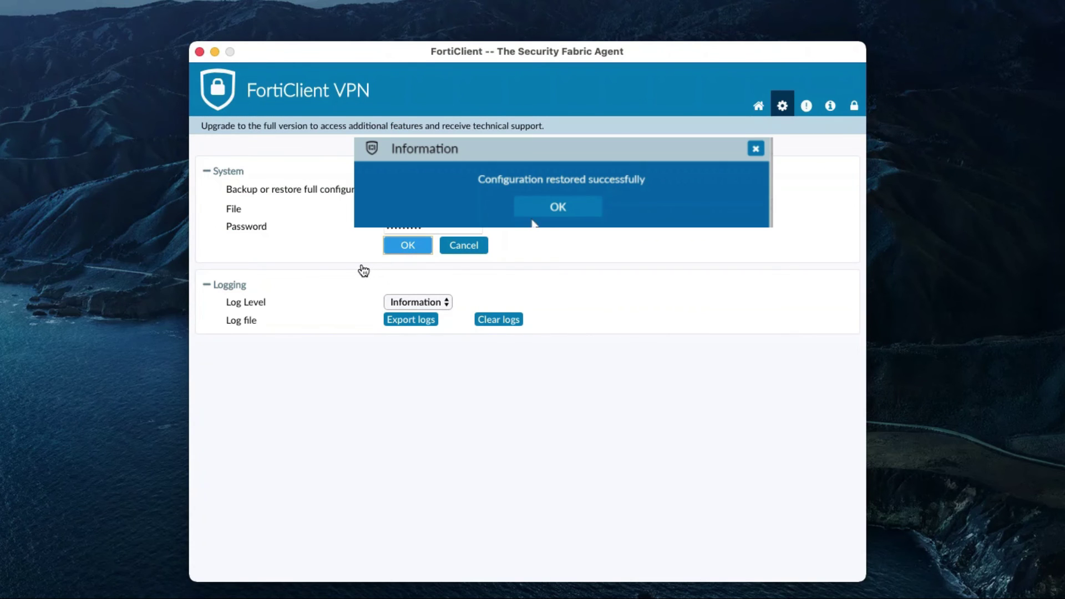
pyautogui.click(579, 205)
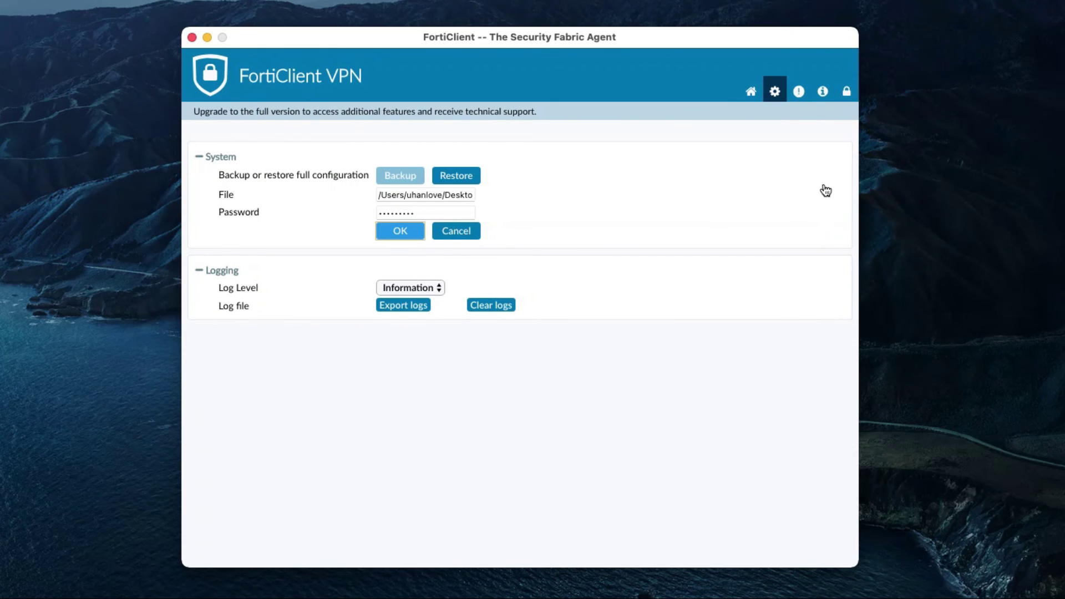
pyautogui.click(751, 93)
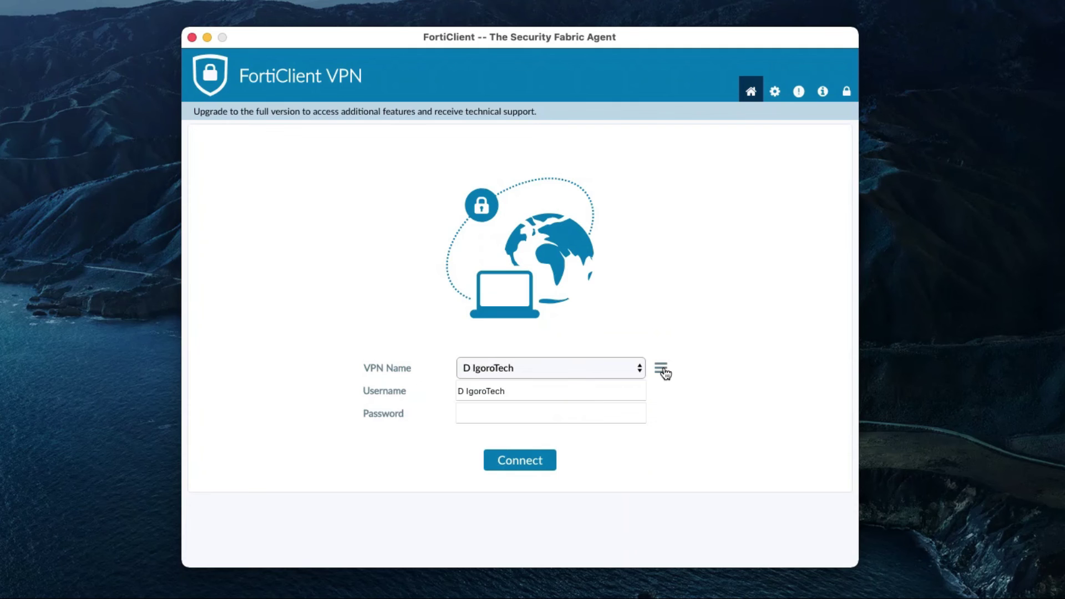
# Enter the VPN password and connect to the restored D IgoroTech connection.
pyautogui.click(585, 409)
pyautogui.write('••••••••')
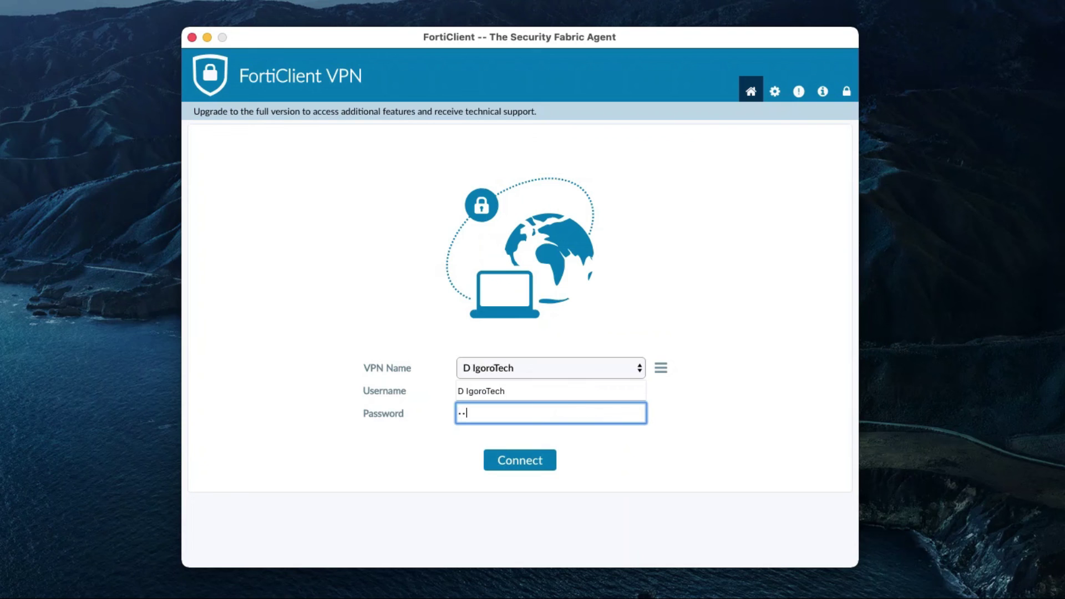
pyautogui.press('Return')
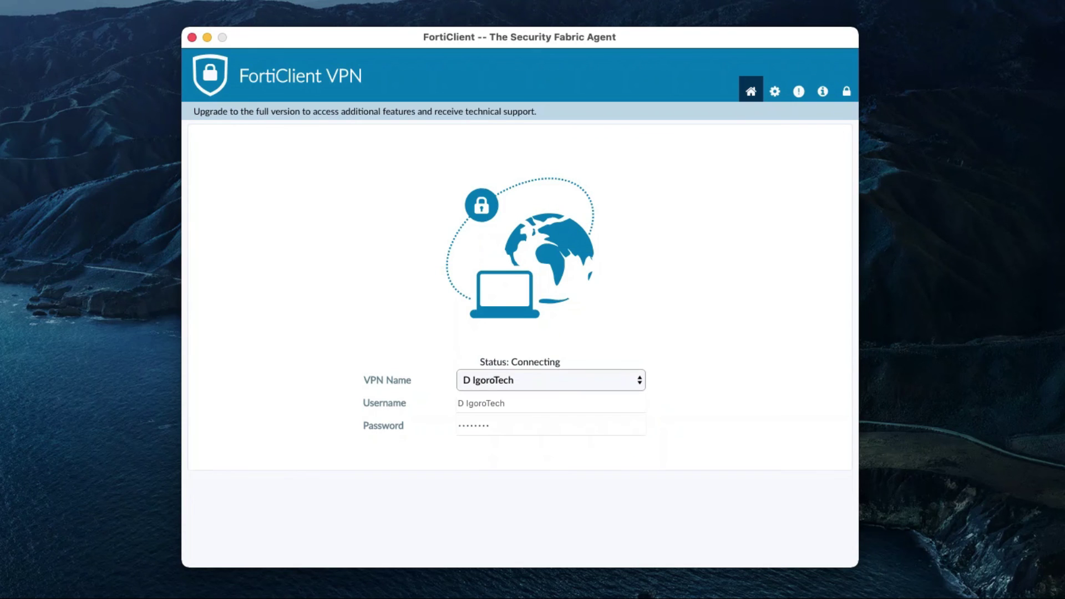